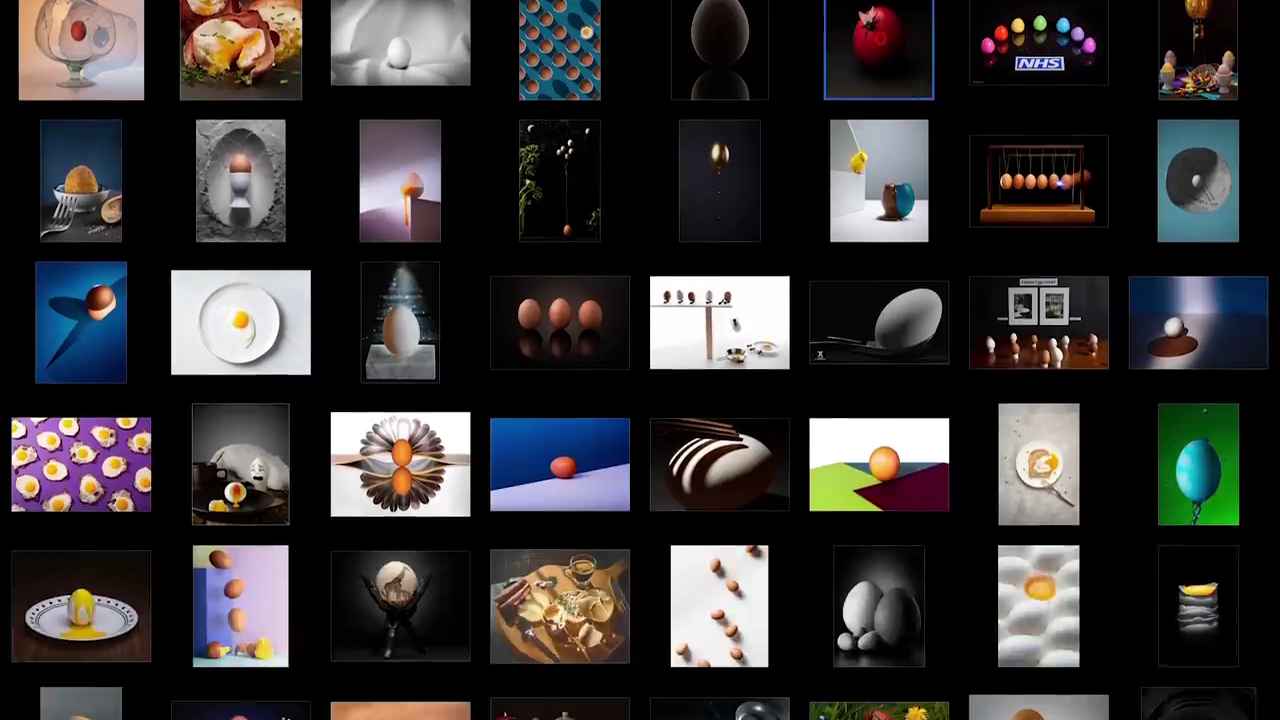
{"action": "scroll", "coordinate": [882, 408], "scroll_direction": "down", "scroll_amount": 3}
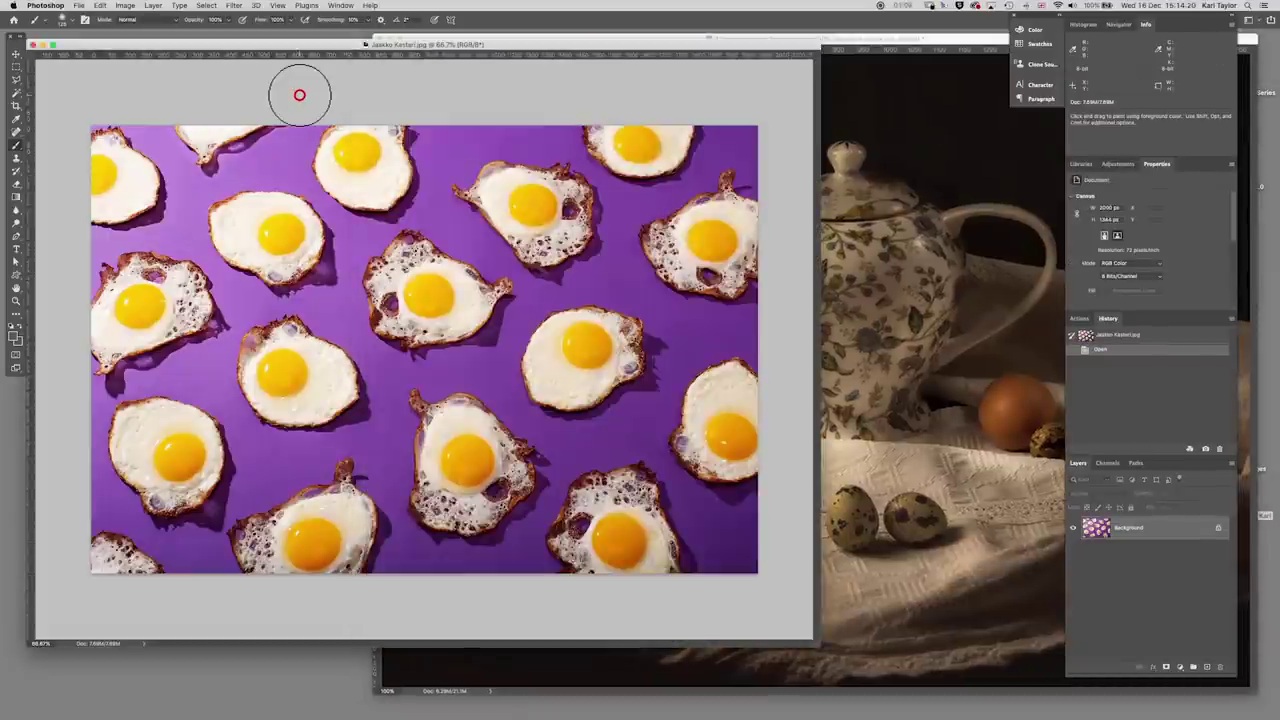
Step: Bring the teapot document forward, drag its window left, and select the Move tool (V)
{"action": "left_click", "coordinate": [847, 38]}
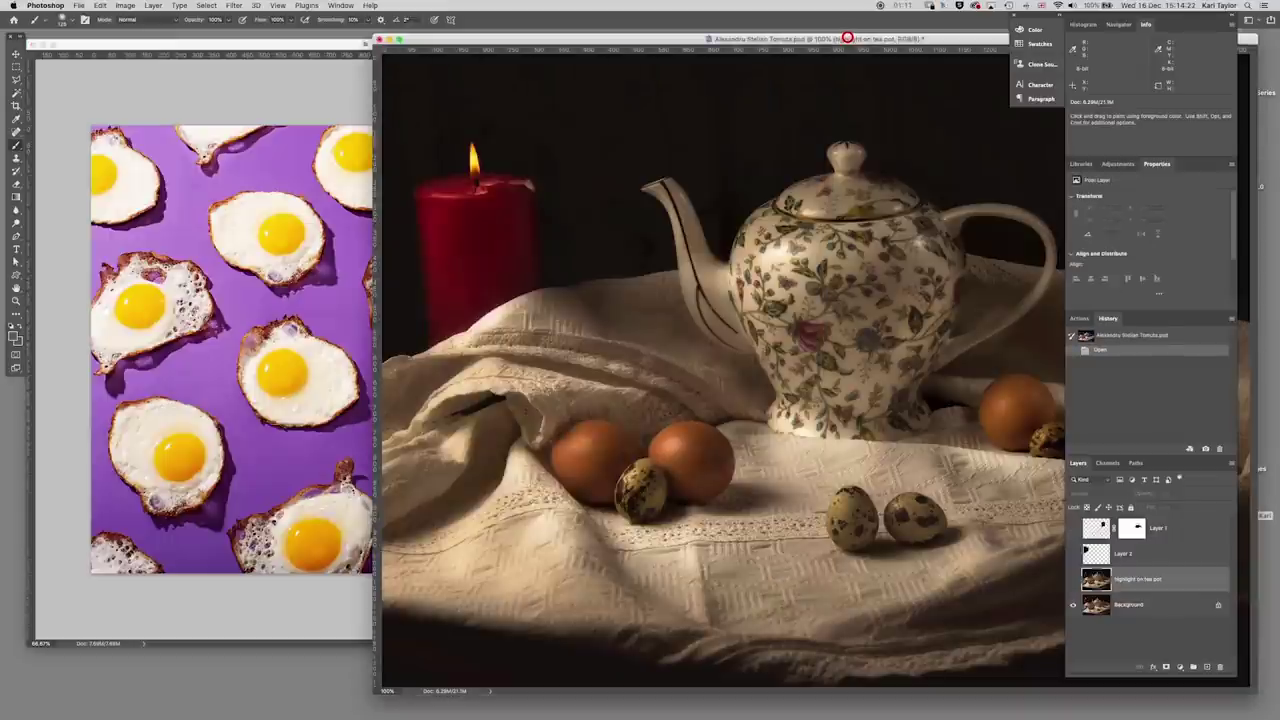
{"action": "left_click_drag", "start_coordinate": [847, 38], "coordinate": [665, 74]}
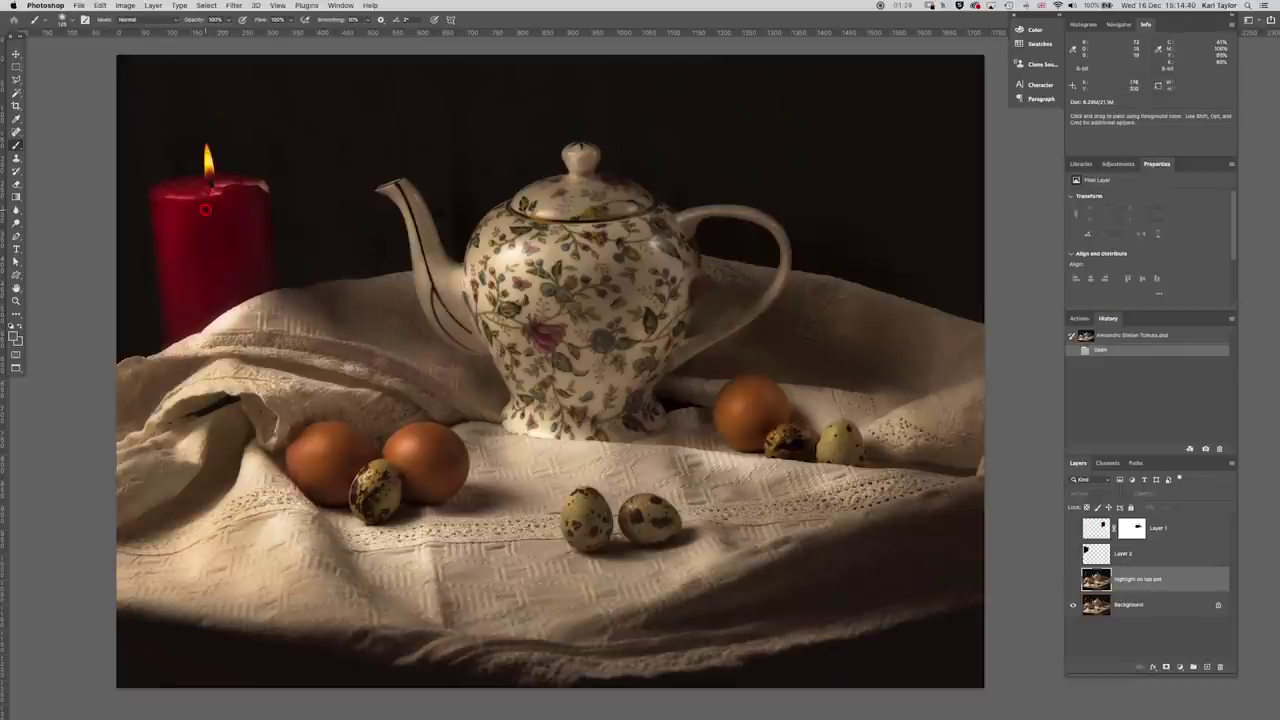
{"action": "key", "text": "v"}
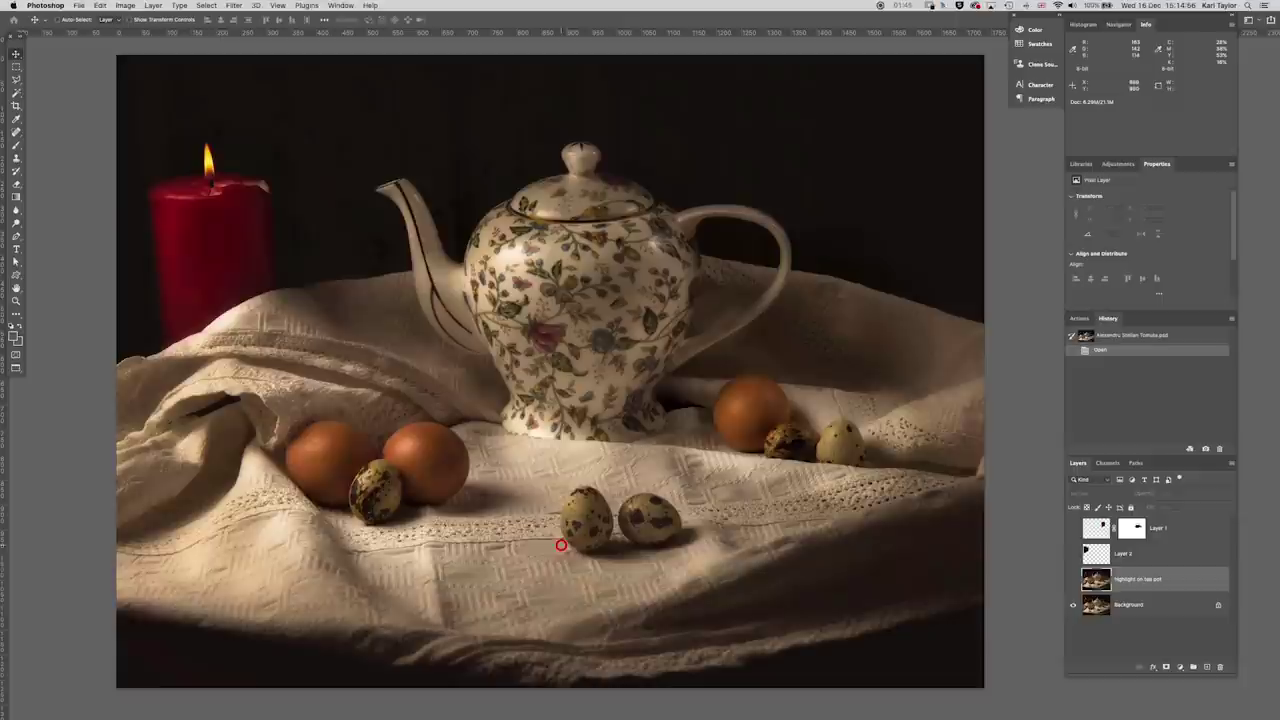
Step: Compare the 'highlight on tea pot' layer and the red candle's Layer 1 on and off, leaving the candle hidden
{"action": "left_click", "coordinate": [1072, 579]}
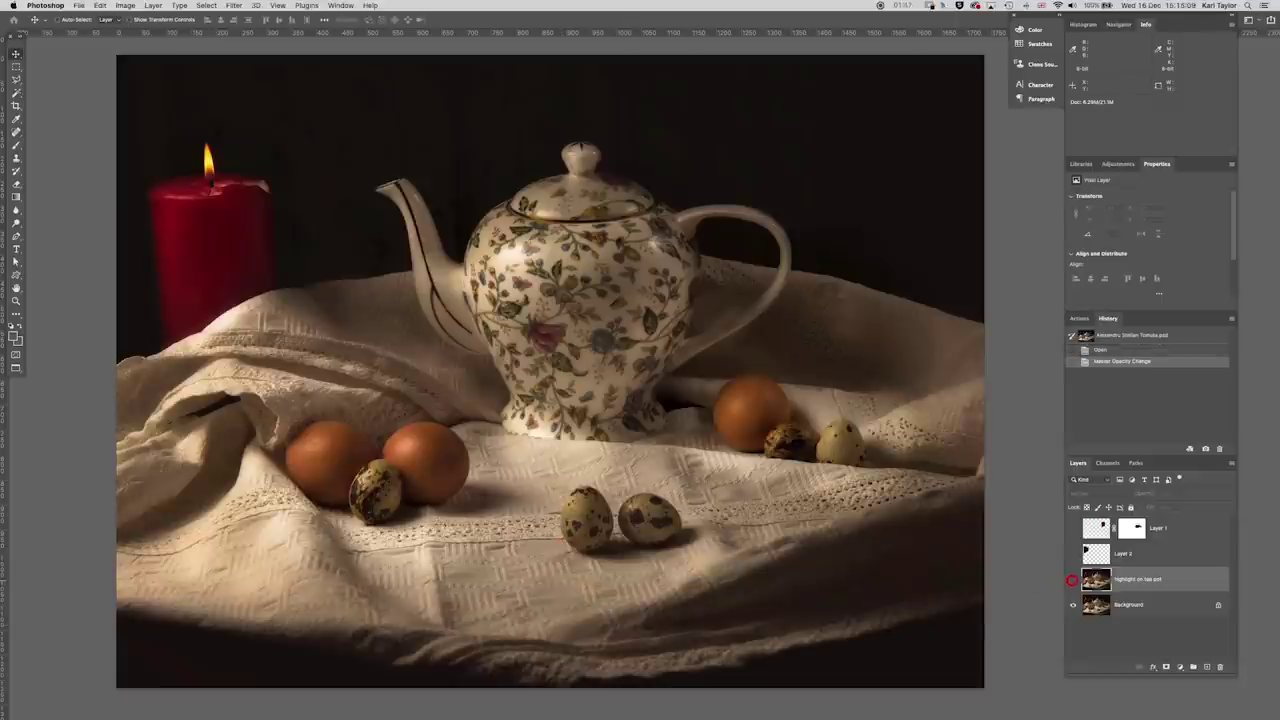
{"action": "left_click", "coordinate": [1072, 579]}
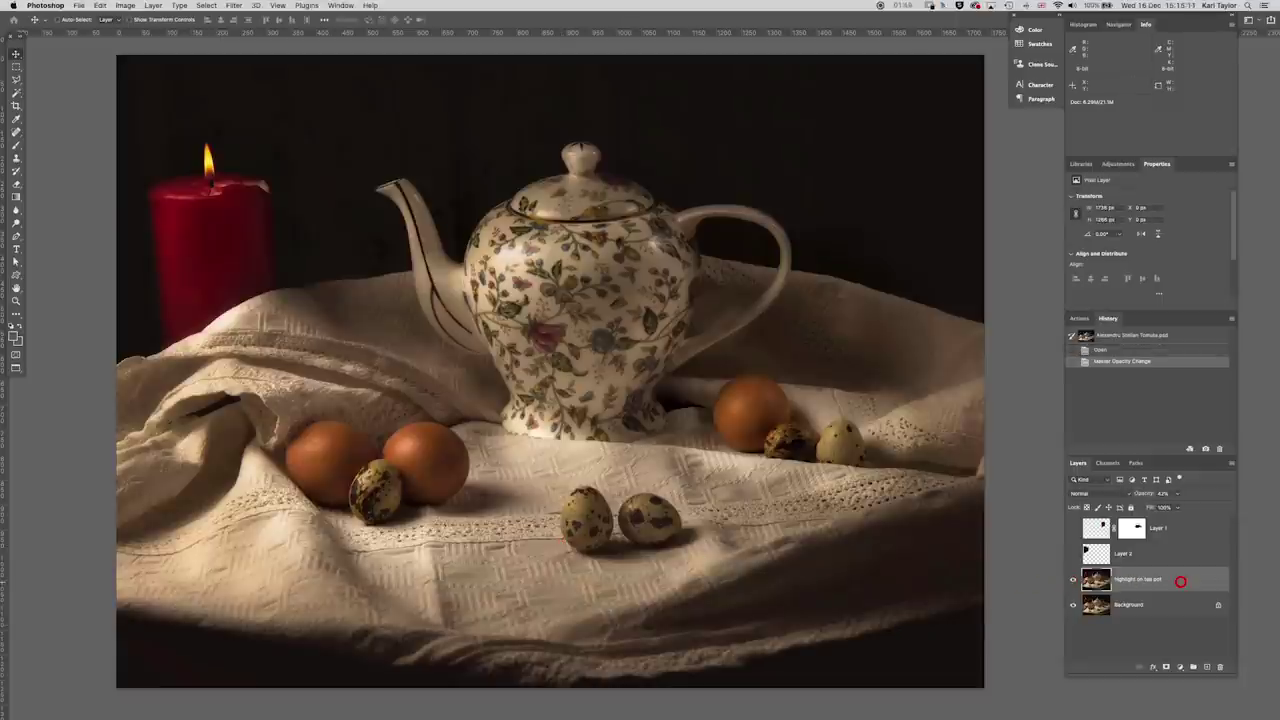
{"action": "left_click", "coordinate": [1070, 554]}
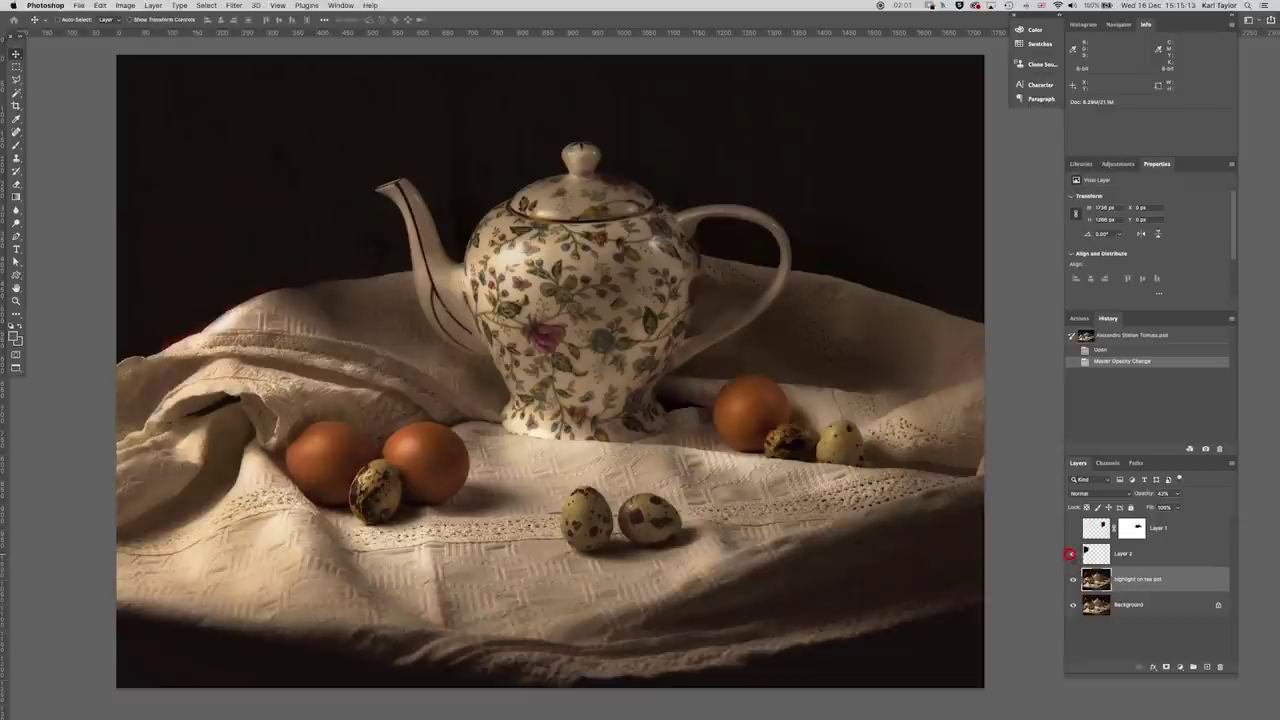
{"action": "left_click", "coordinate": [1070, 554]}
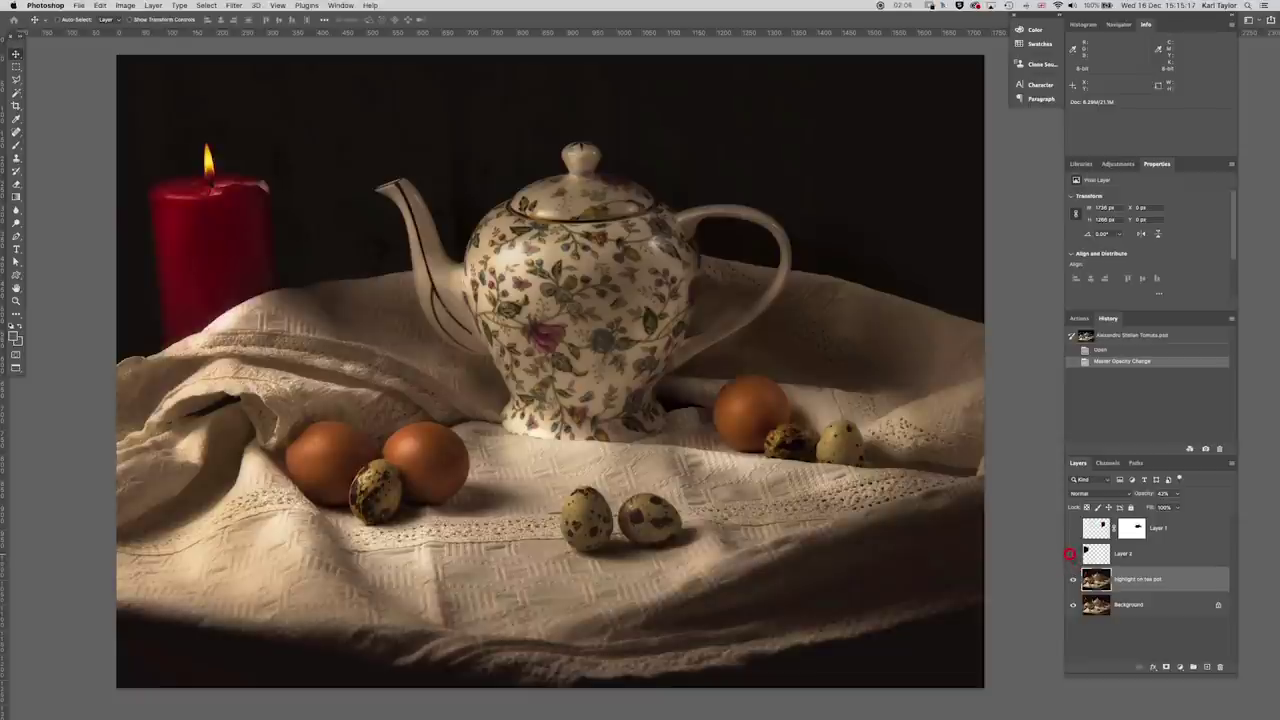
{"action": "left_click", "coordinate": [1070, 554]}
{"action": "left_click", "coordinate": [1070, 554]}
{"action": "left_click", "coordinate": [1070, 554]}
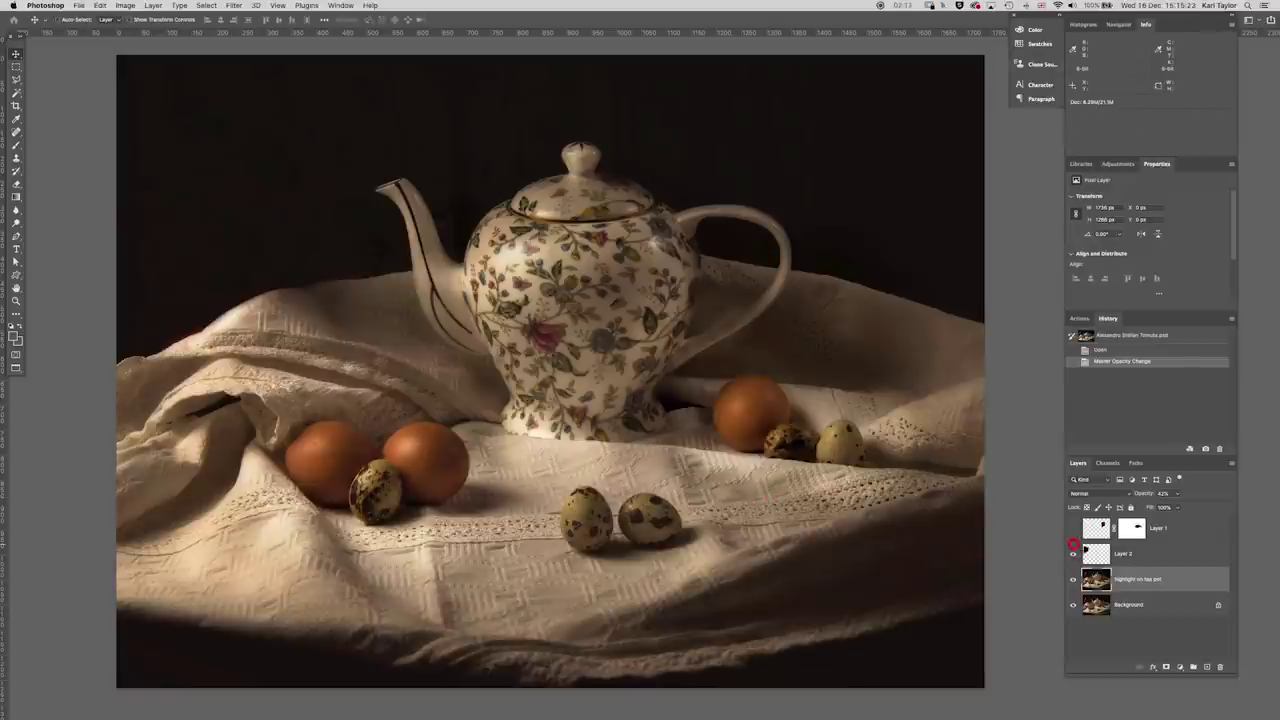
Step: Compare the image with and without Layer 2's rear candle, ending with it hidden
{"action": "left_click", "coordinate": [1072, 528]}
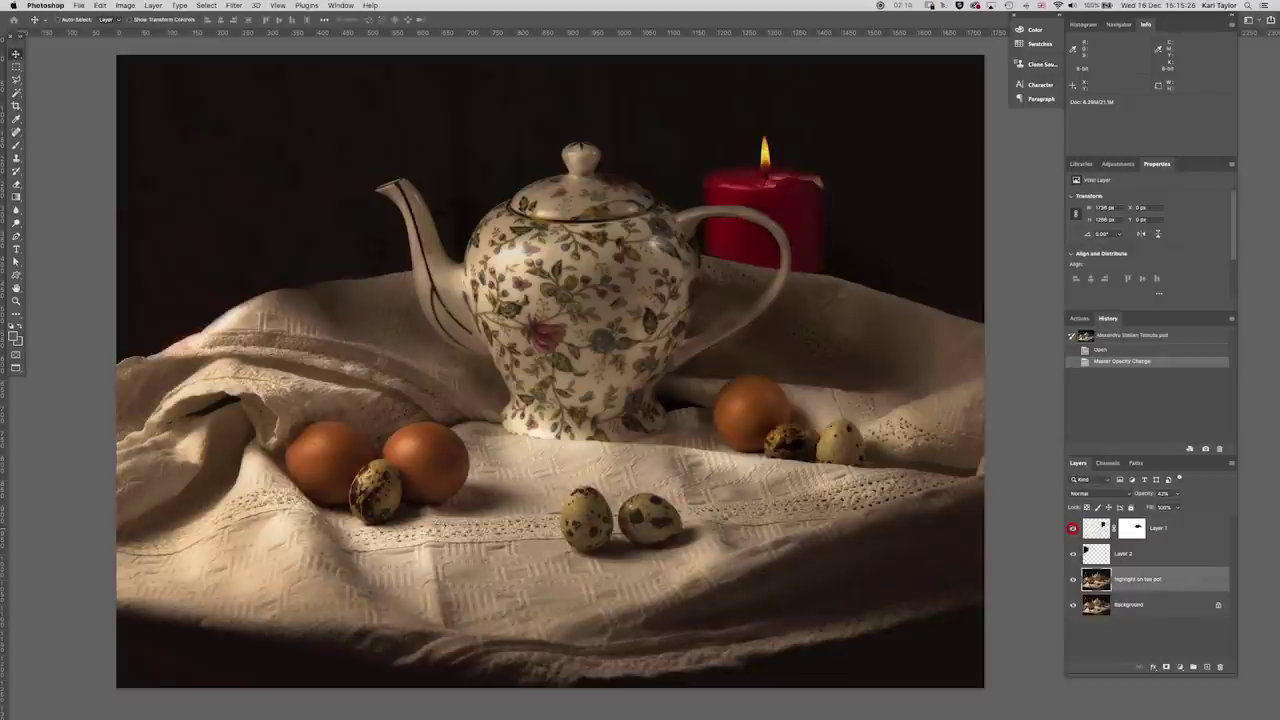
{"action": "left_click", "coordinate": [1072, 528]}
{"action": "left_click", "coordinate": [1072, 528]}
{"action": "left_click", "coordinate": [1072, 528]}
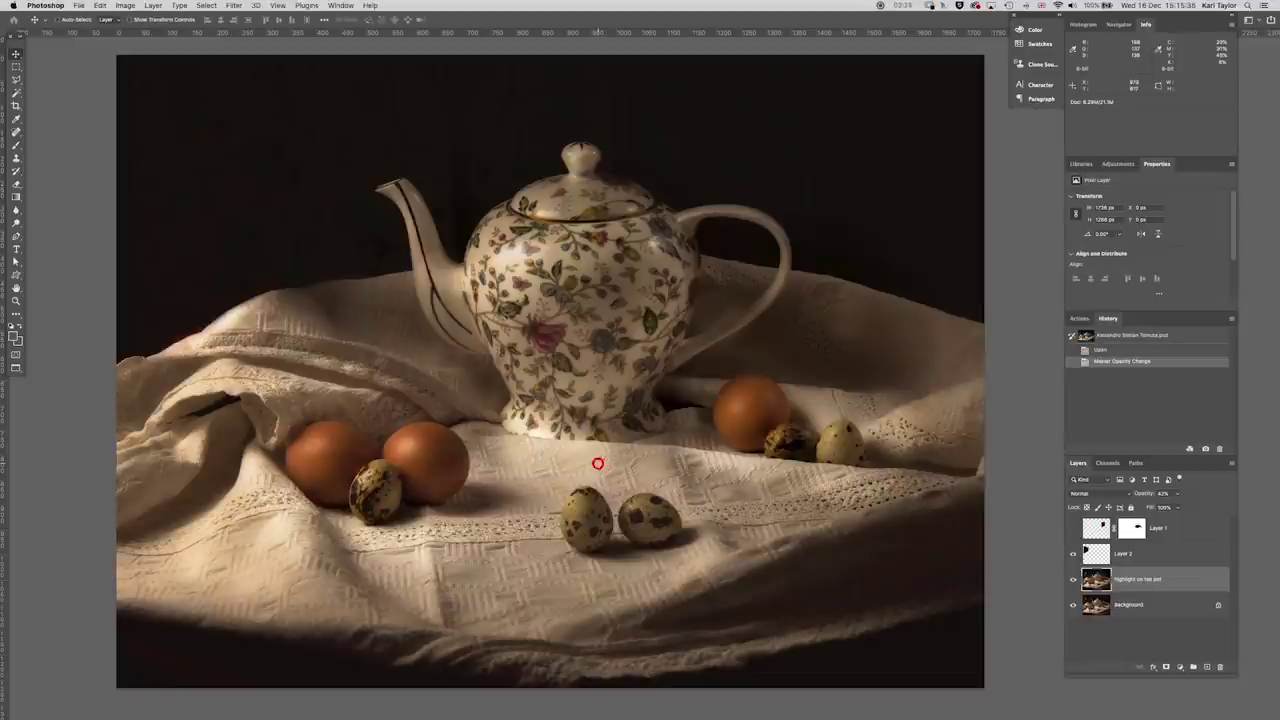
Step: Crop the teapot image by pulling the left, right and top edges slightly inward
{"action": "key", "text": "c"}
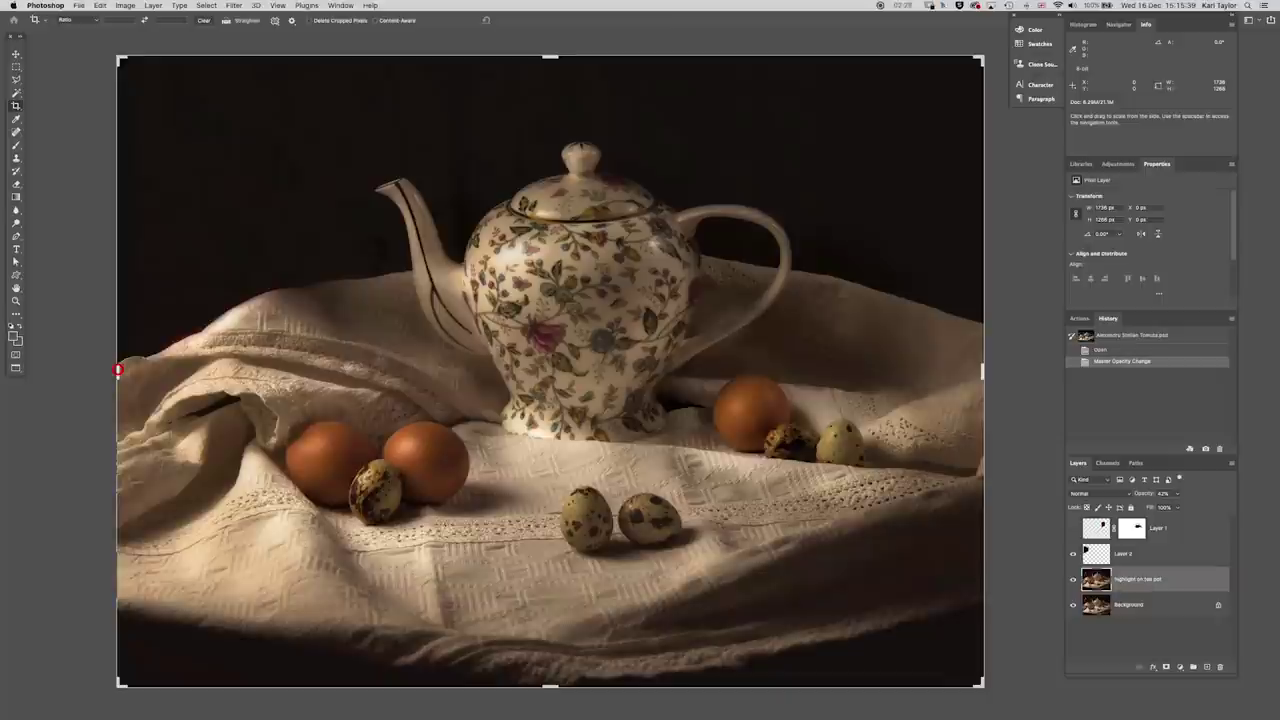
{"action": "left_click_drag", "start_coordinate": [120, 368], "coordinate": [131, 370]}
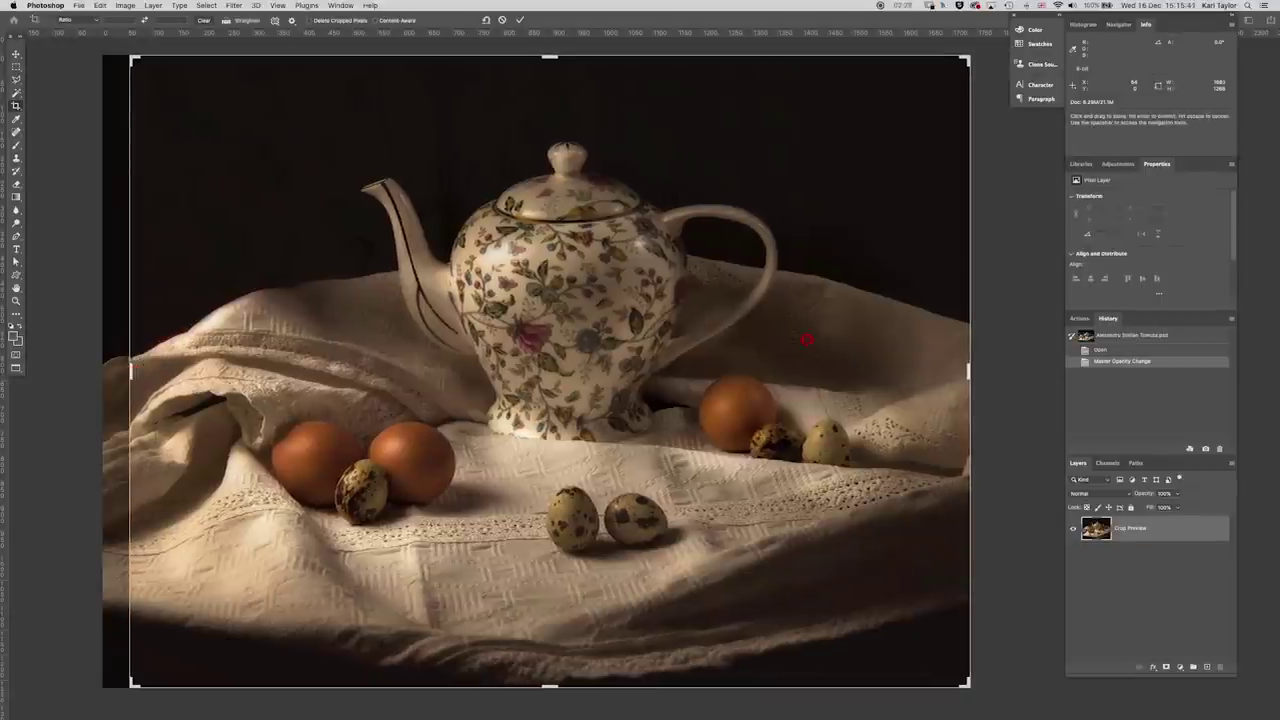
{"action": "left_click_drag", "start_coordinate": [967, 366], "coordinate": [958, 360]}
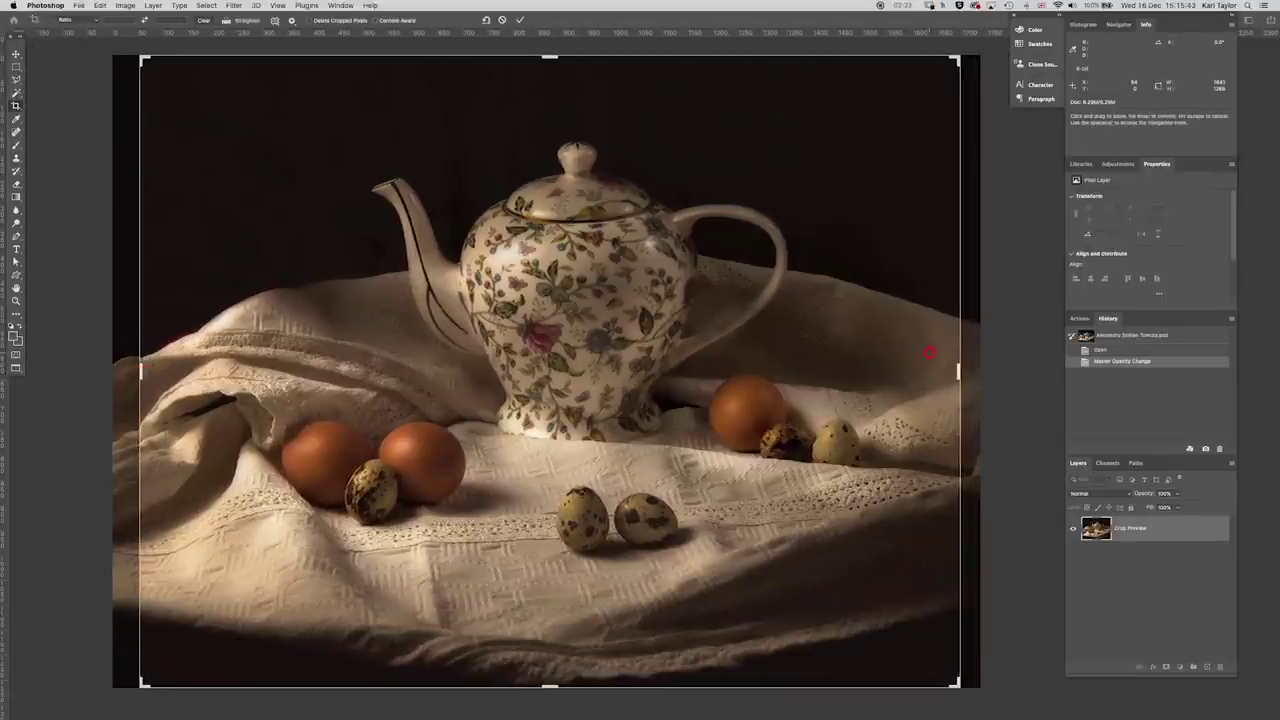
{"action": "left_click_drag", "start_coordinate": [549, 57], "coordinate": [554, 66]}
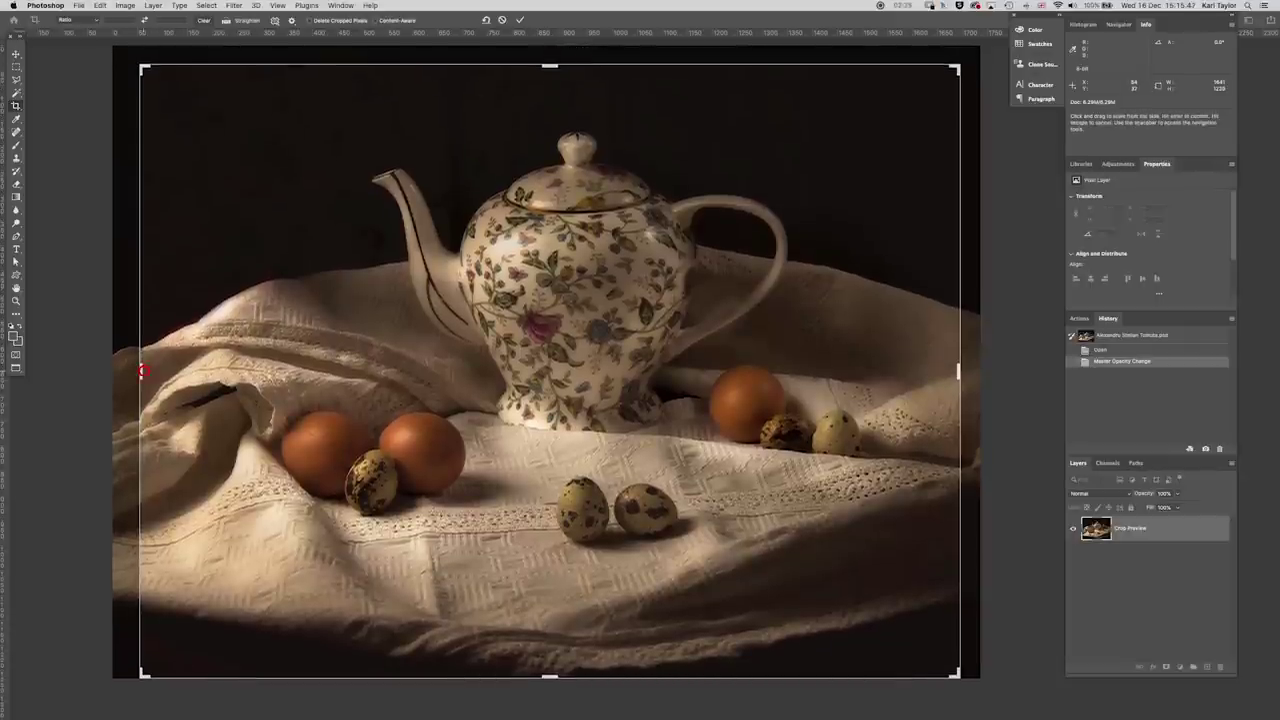
{"action": "left_click_drag", "start_coordinate": [142, 372], "coordinate": [143, 371]}
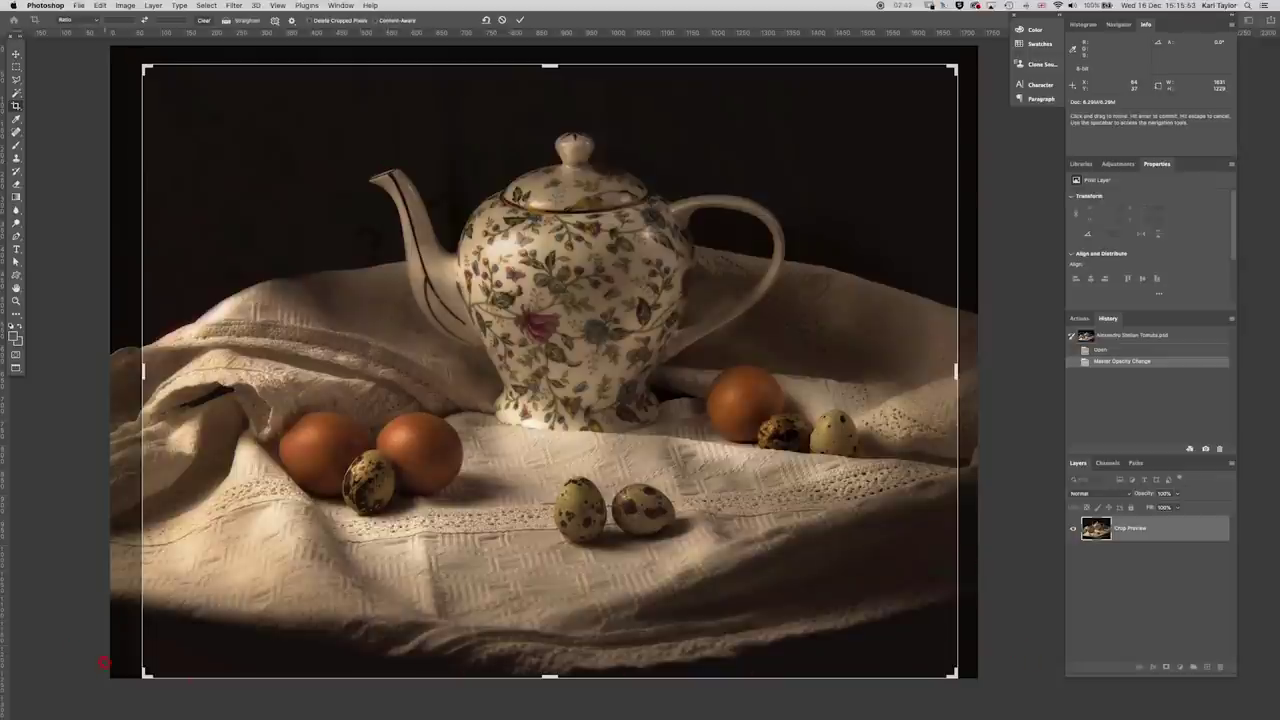
{"action": "key", "text": "Return"}
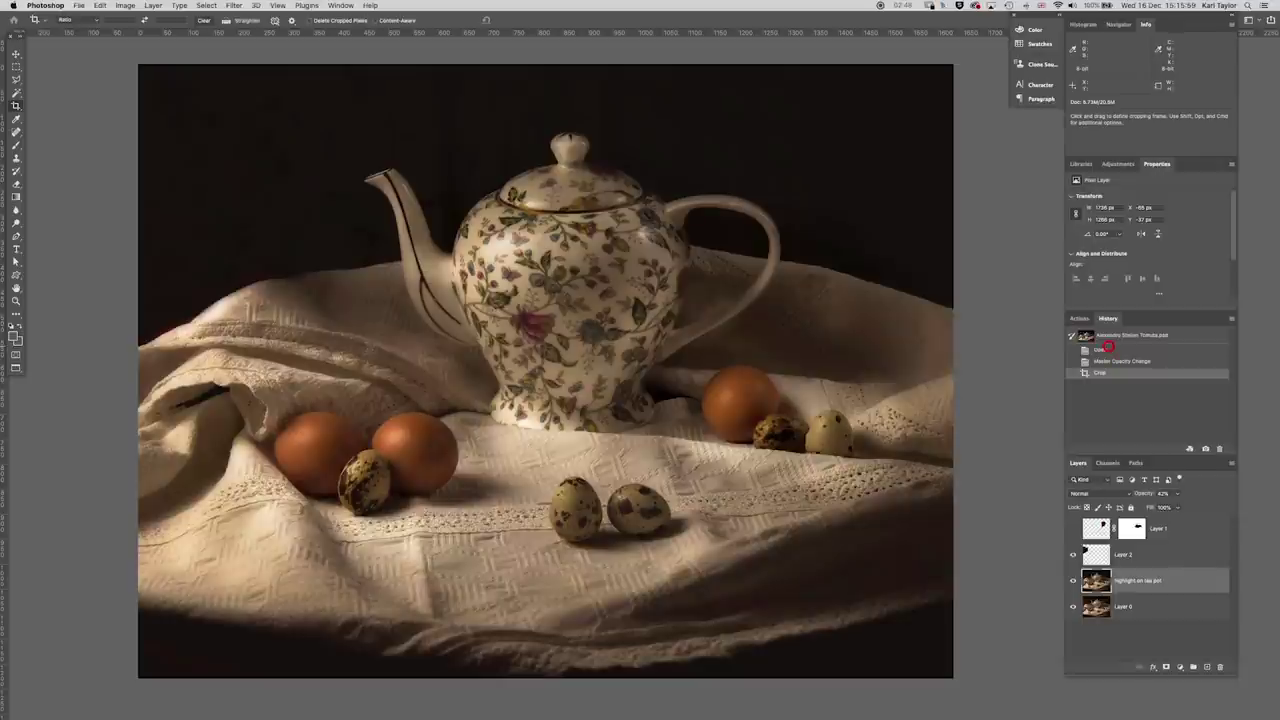
Step: Compare the uncropped original with the Crop history state, keep the crop, and switch to the egg photo
{"action": "left_click", "coordinate": [1108, 348]}
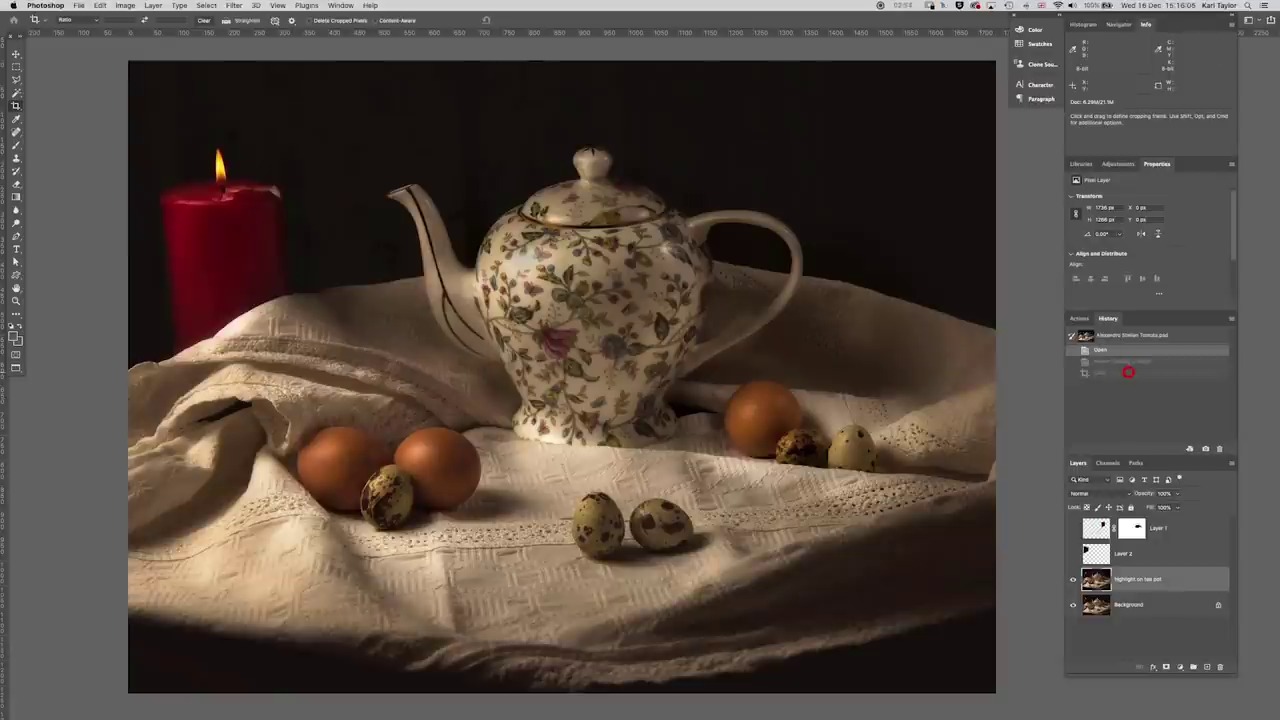
{"action": "left_click", "coordinate": [1128, 372]}
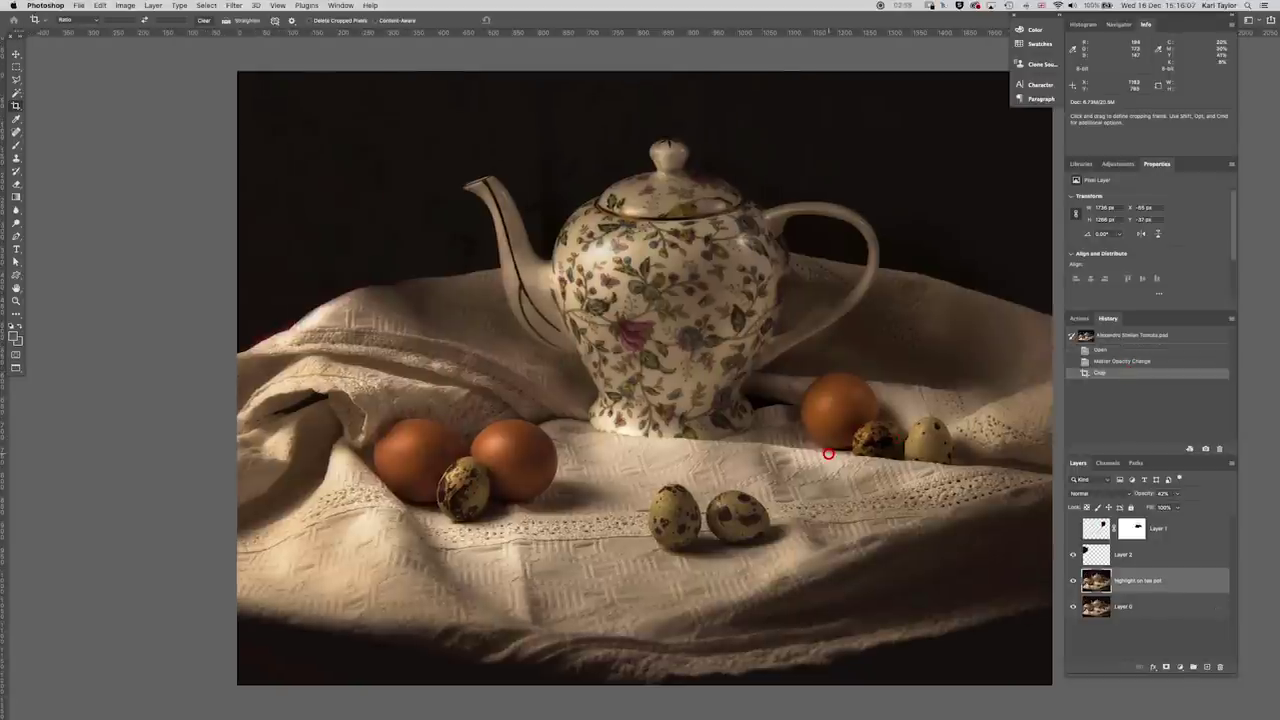
{"action": "left_click_drag", "start_coordinate": [829, 454], "coordinate": [785, 454]}
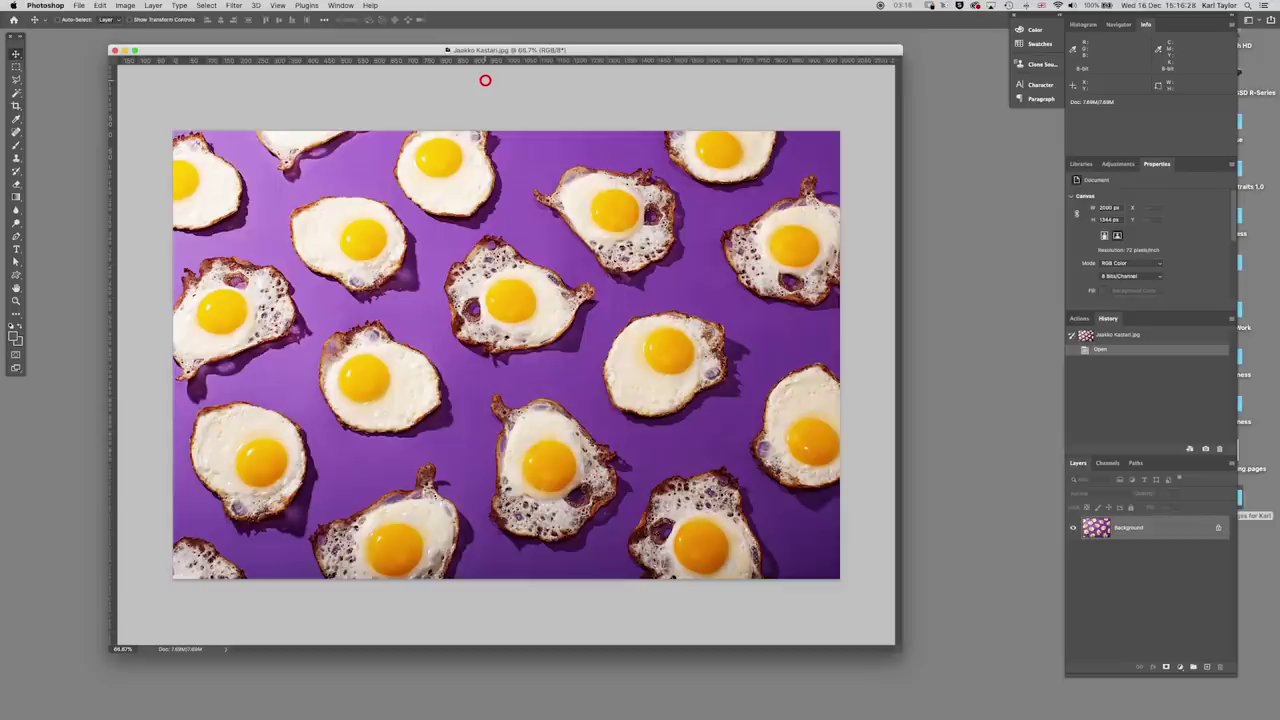
Step: Inspect the egg photo in full-screen mode, zooming in on the egg edges and purple backdrop
{"action": "key", "text": "f"}
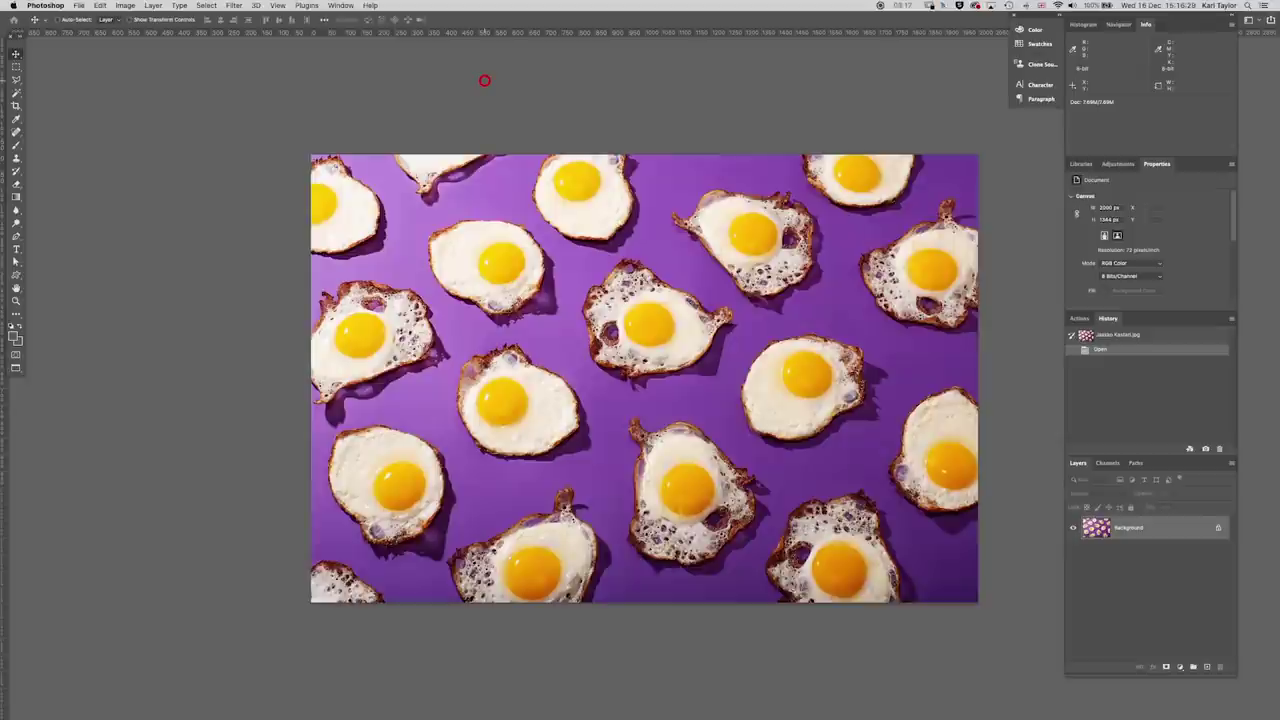
{"action": "left_click", "coordinate": [680, 326]}
{"action": "left_click_drag", "start_coordinate": [657, 337], "coordinate": [577, 294]}
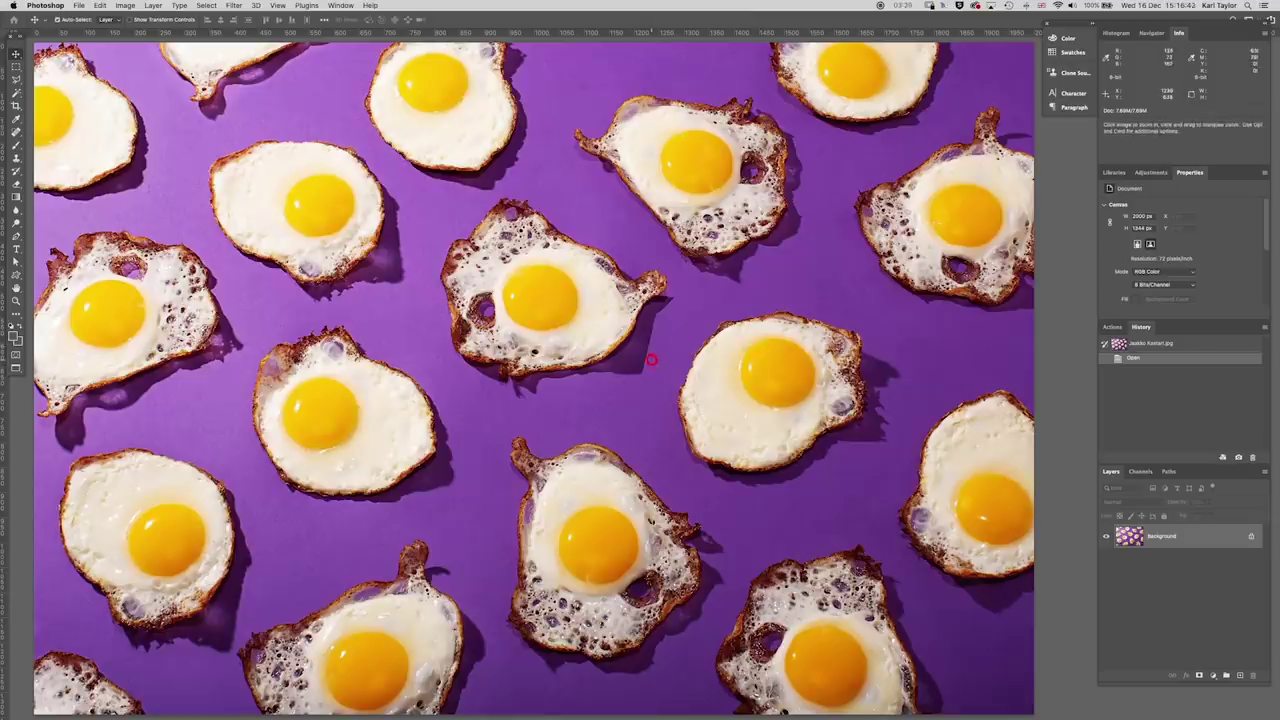
{"action": "left_click", "coordinate": [651, 359]}
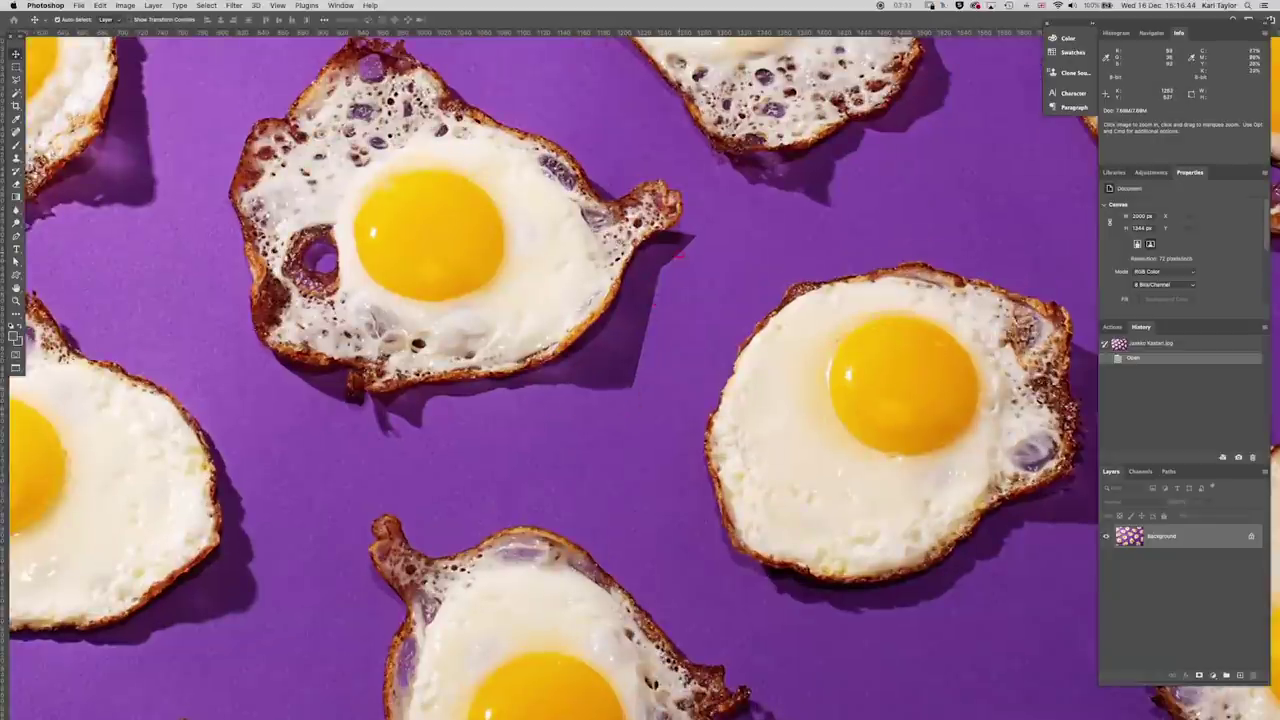
{"action": "key", "text": "alt"}
{"action": "left_click", "coordinate": [646, 348], "text": "alt"}
{"action": "left_click", "coordinate": [646, 348], "text": "alt"}
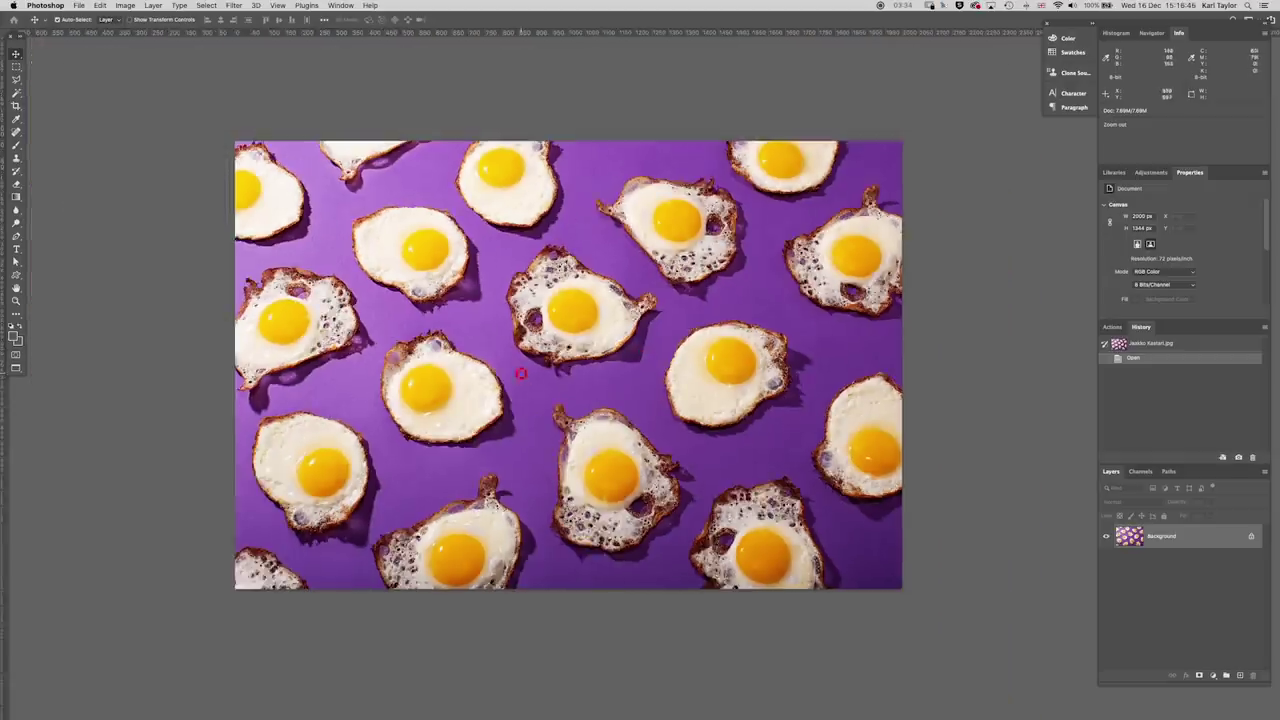
{"action": "left_click", "coordinate": [707, 419]}
{"action": "scroll", "coordinate": [660, 370], "scroll_direction": "left", "scroll_amount": 2}
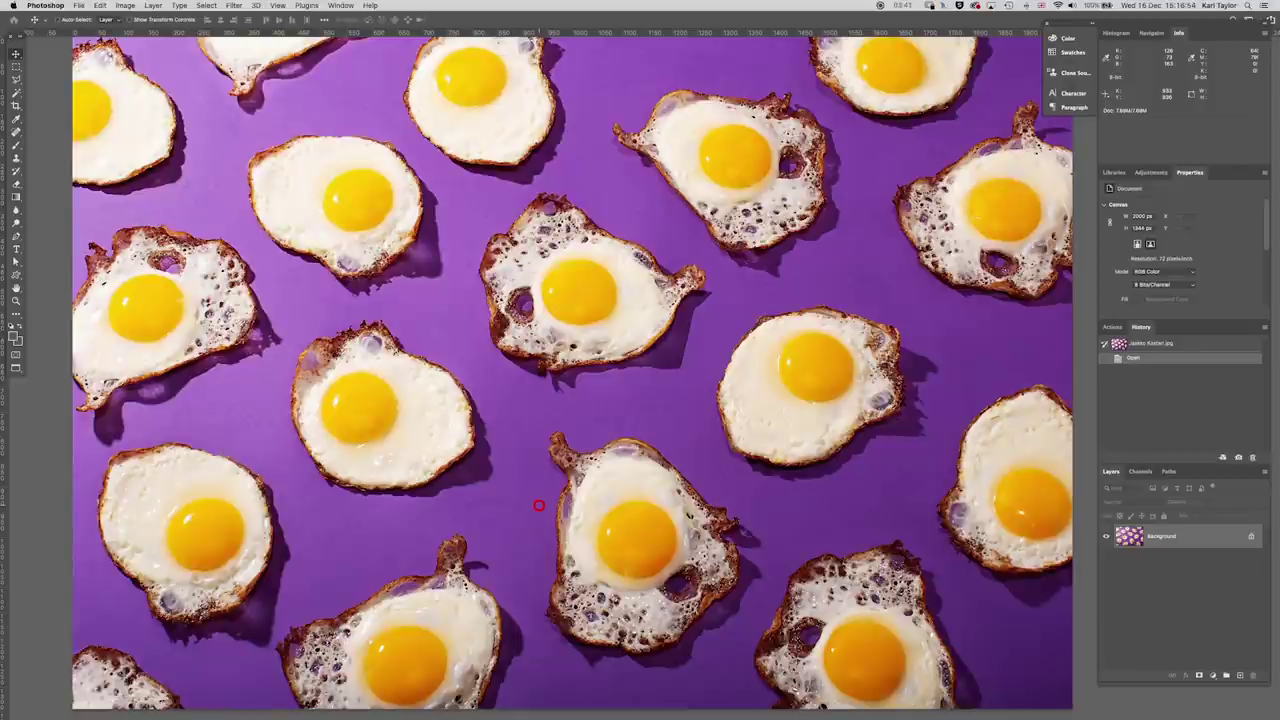
{"action": "left_click", "coordinate": [538, 505]}
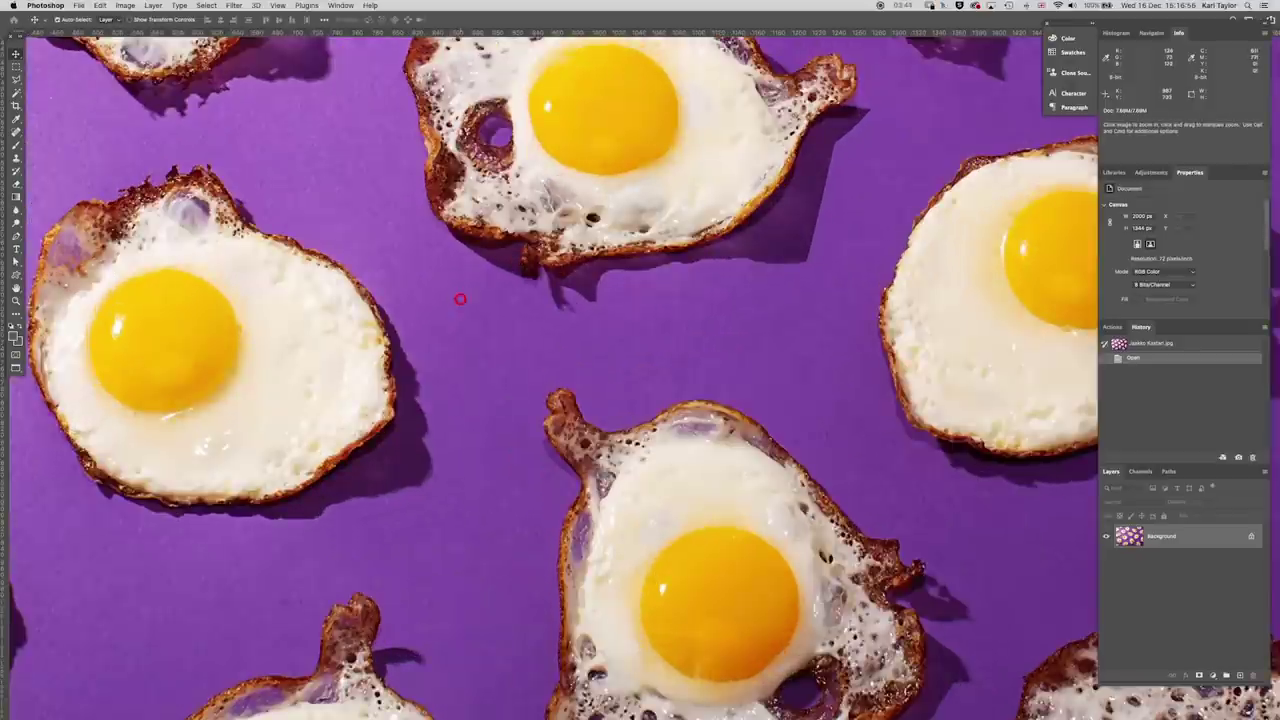
{"action": "left_click", "coordinate": [651, 371], "text": "alt"}
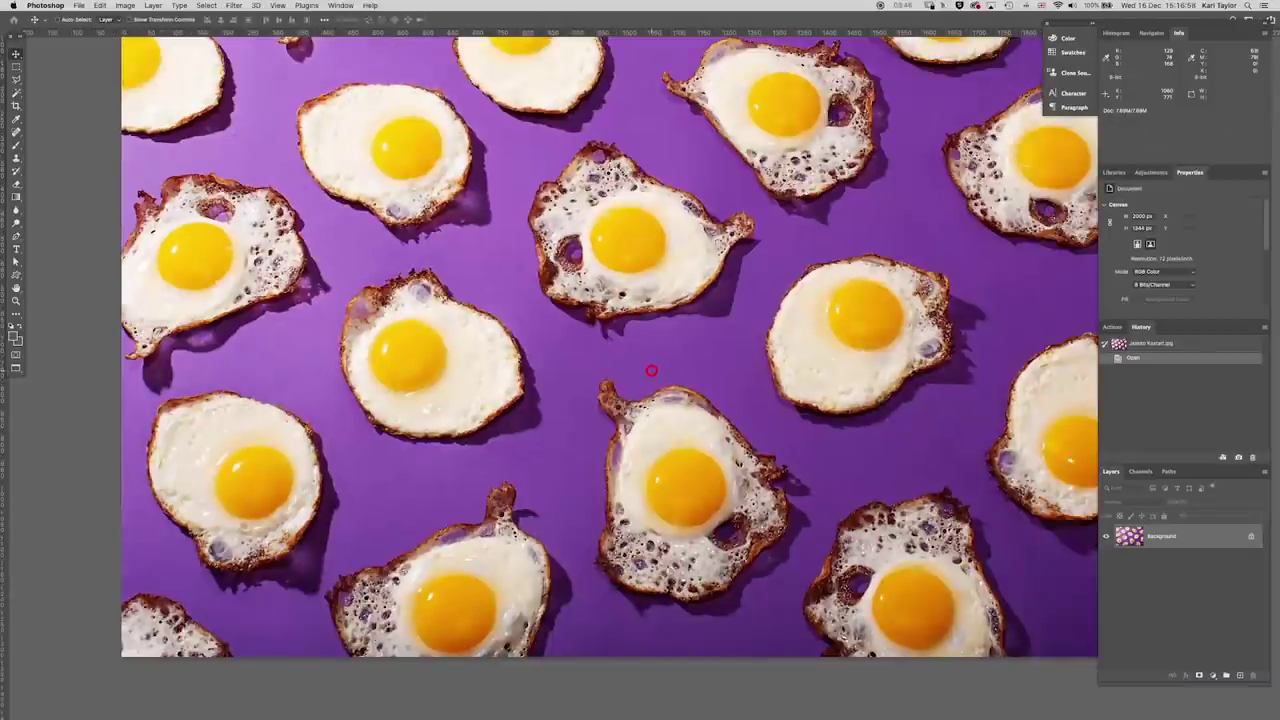
{"action": "left_click_drag", "start_coordinate": [654, 373], "coordinate": [574, 437]}
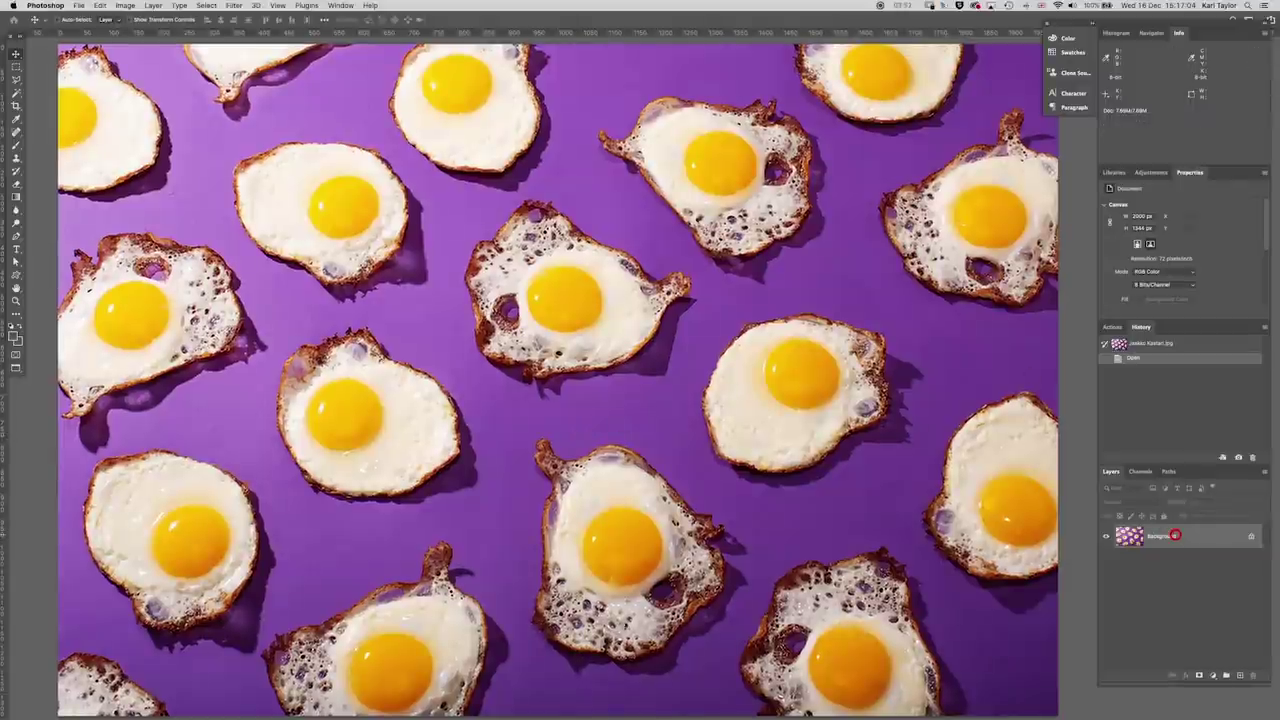
Step: Duplicate Background into a Background copy layer and apply a Liquify warp to it
{"action": "left_click_drag", "start_coordinate": [1175, 535], "coordinate": [1238, 676]}
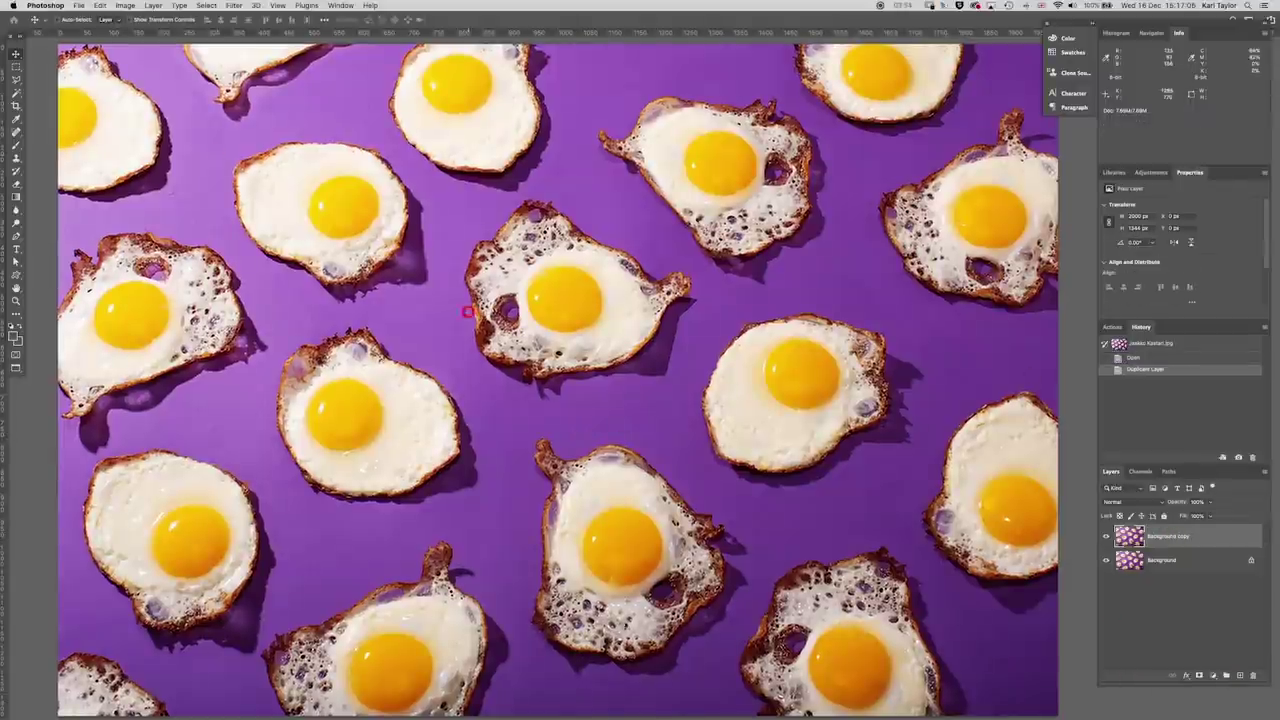
{"action": "left_click", "coordinate": [233, 5]}
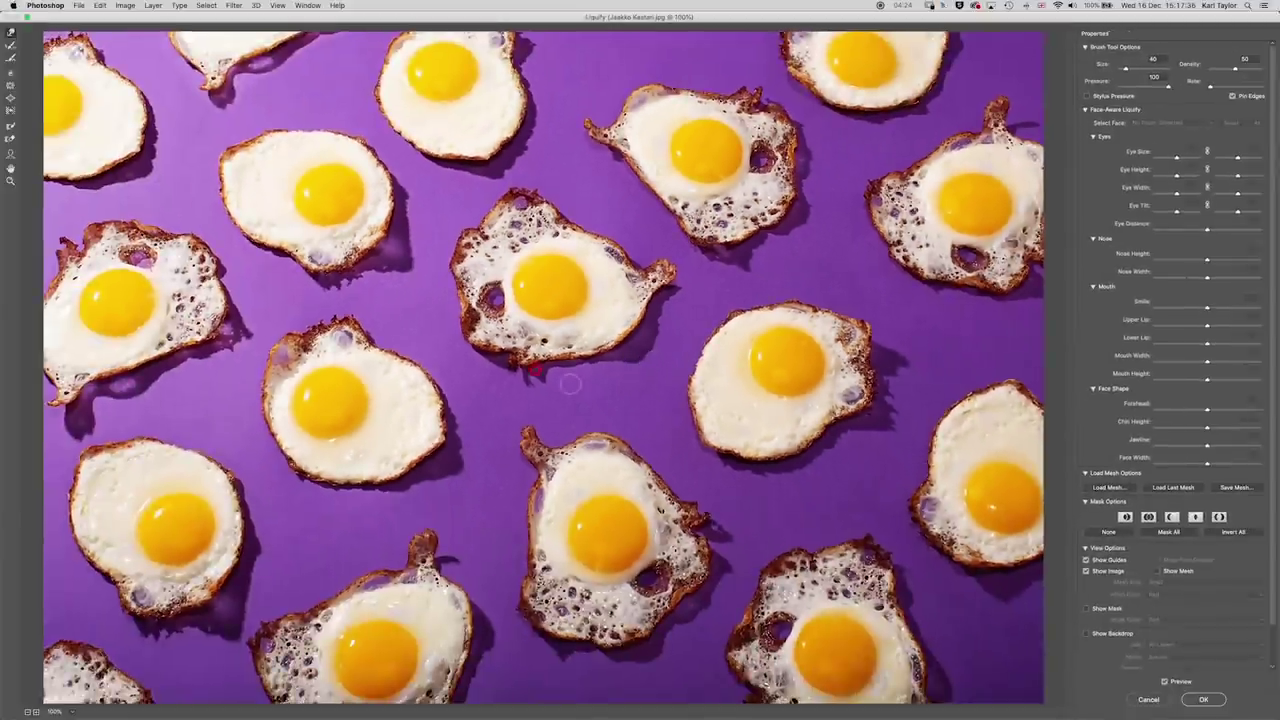
{"action": "key", "text": "Return"}
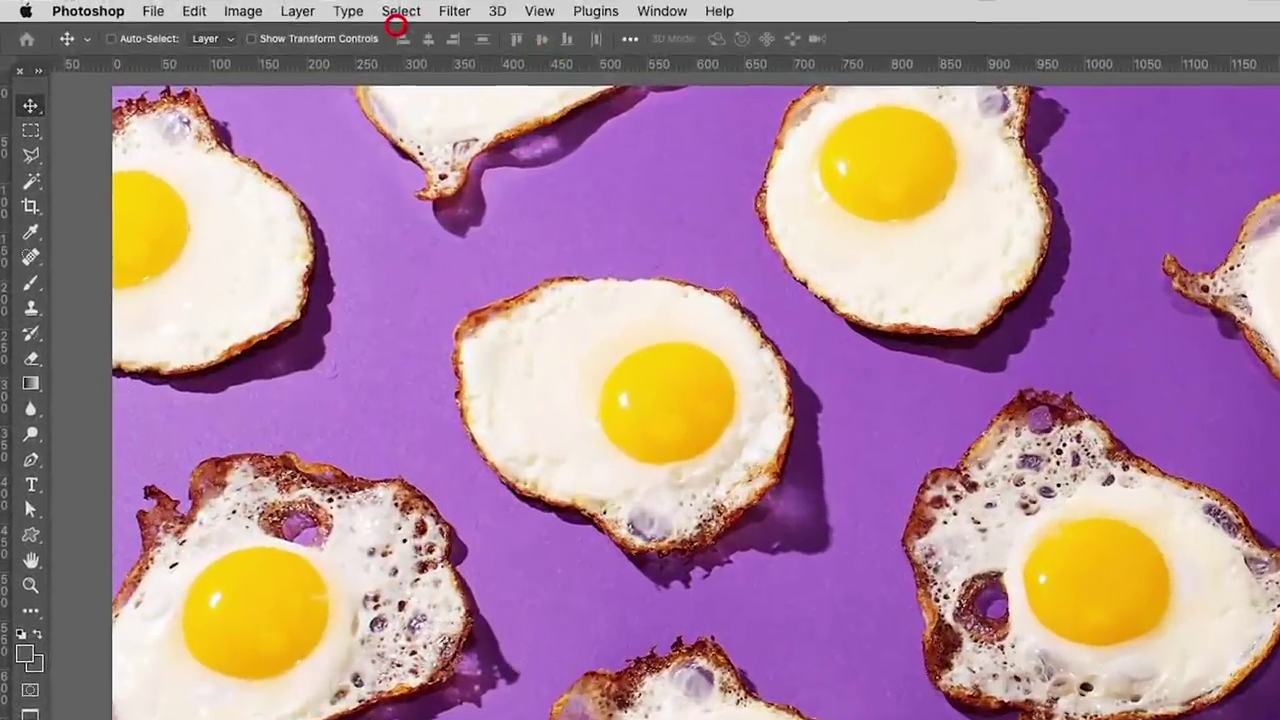
Step: Select the purple backdrop and its shadows with Color Range, sampling both and setting fuzziness to 43
{"action": "left_click", "coordinate": [396, 11]}
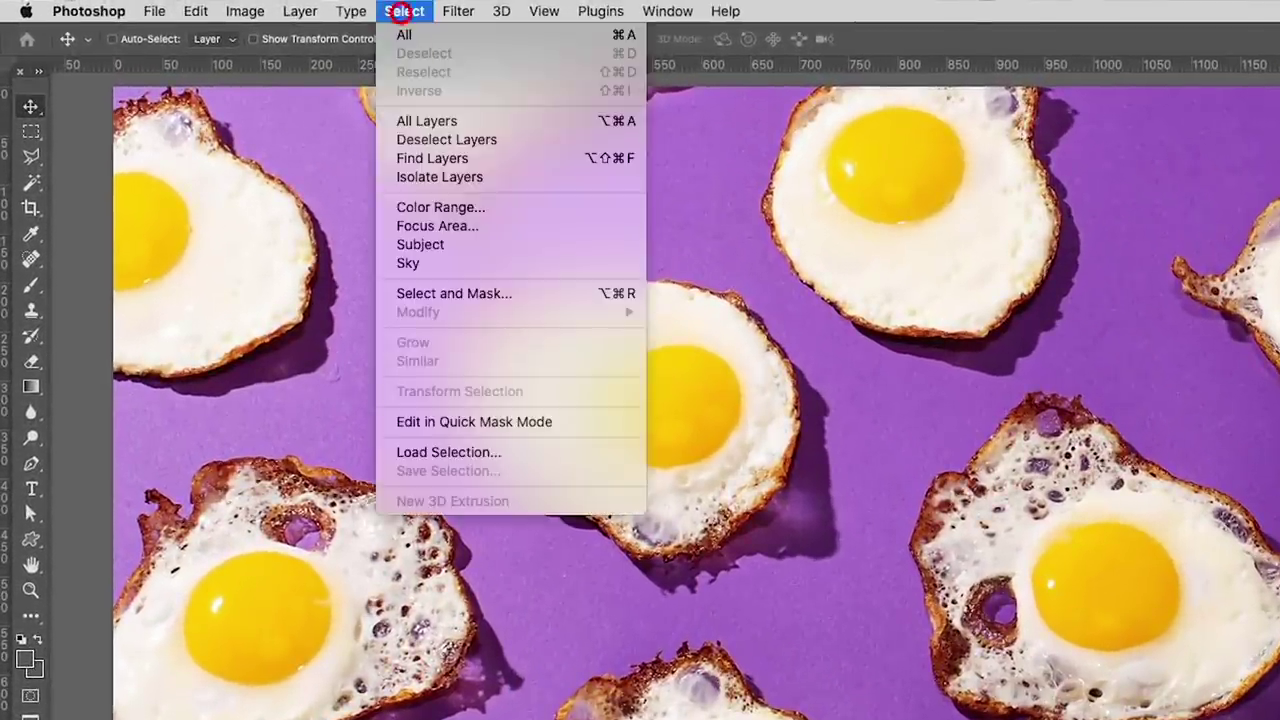
{"action": "left_click", "coordinate": [420, 206]}
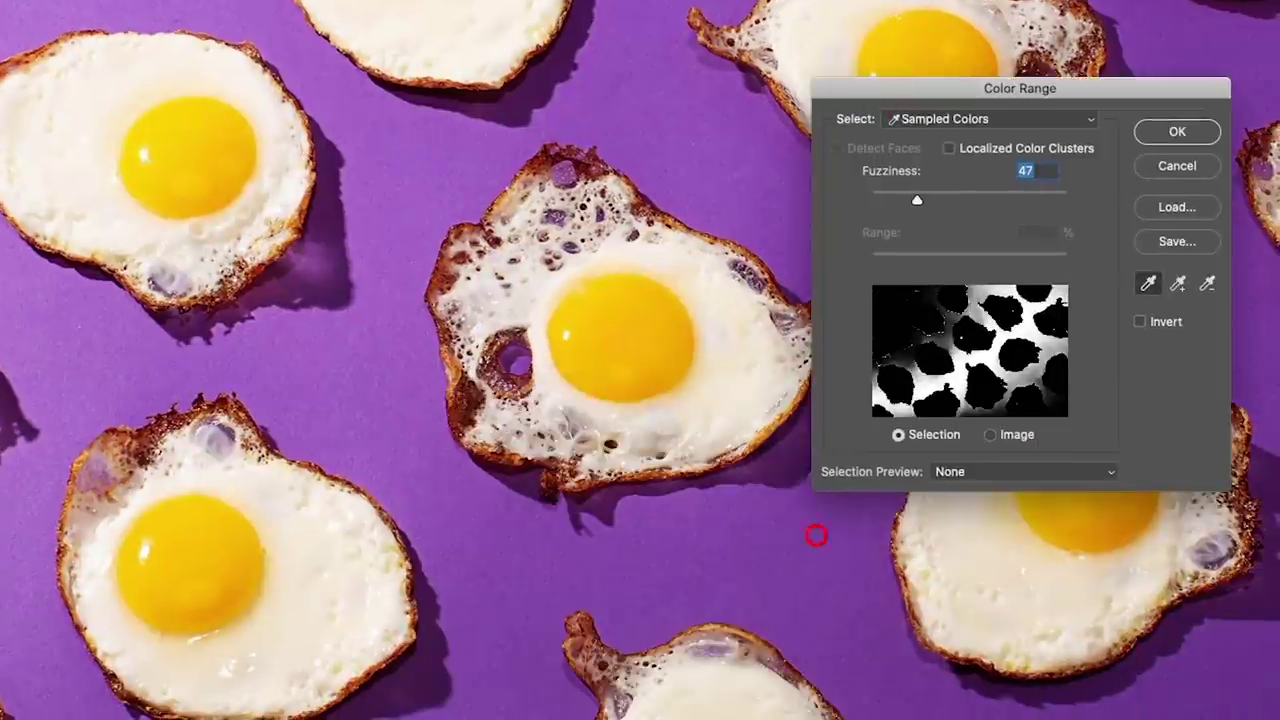
{"action": "left_click", "coordinate": [1182, 283]}
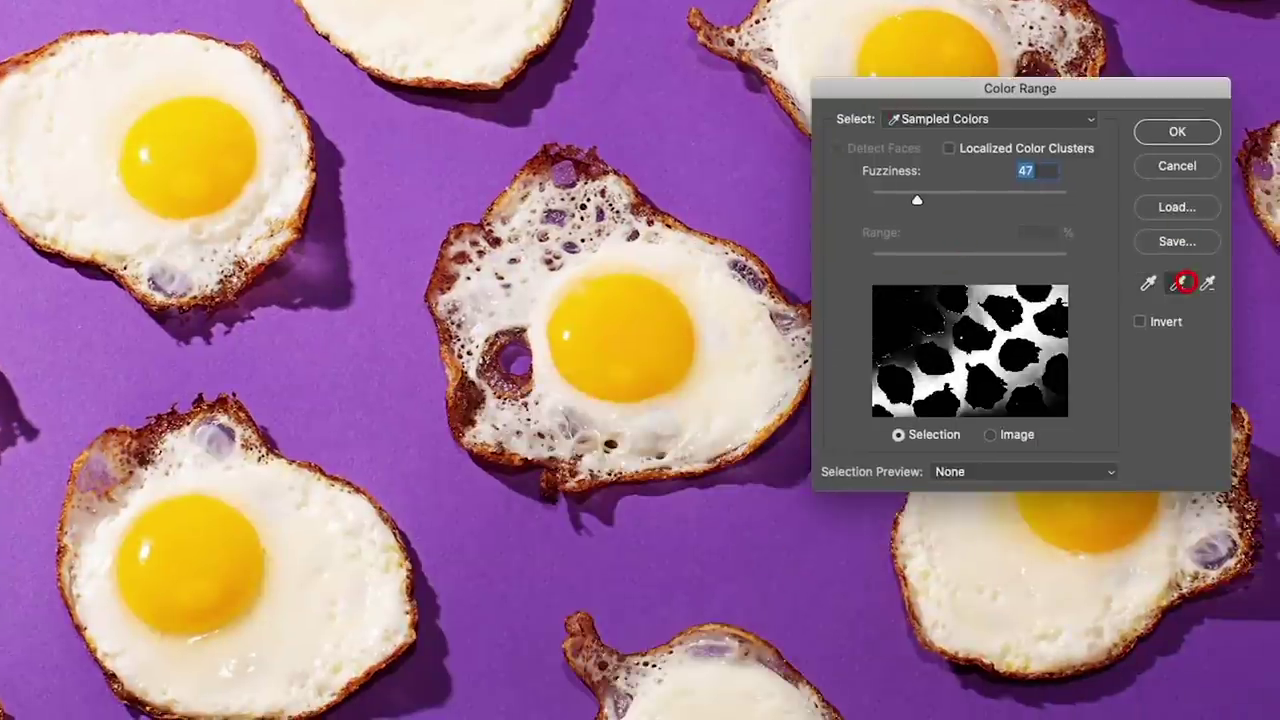
{"action": "left_click", "coordinate": [354, 377]}
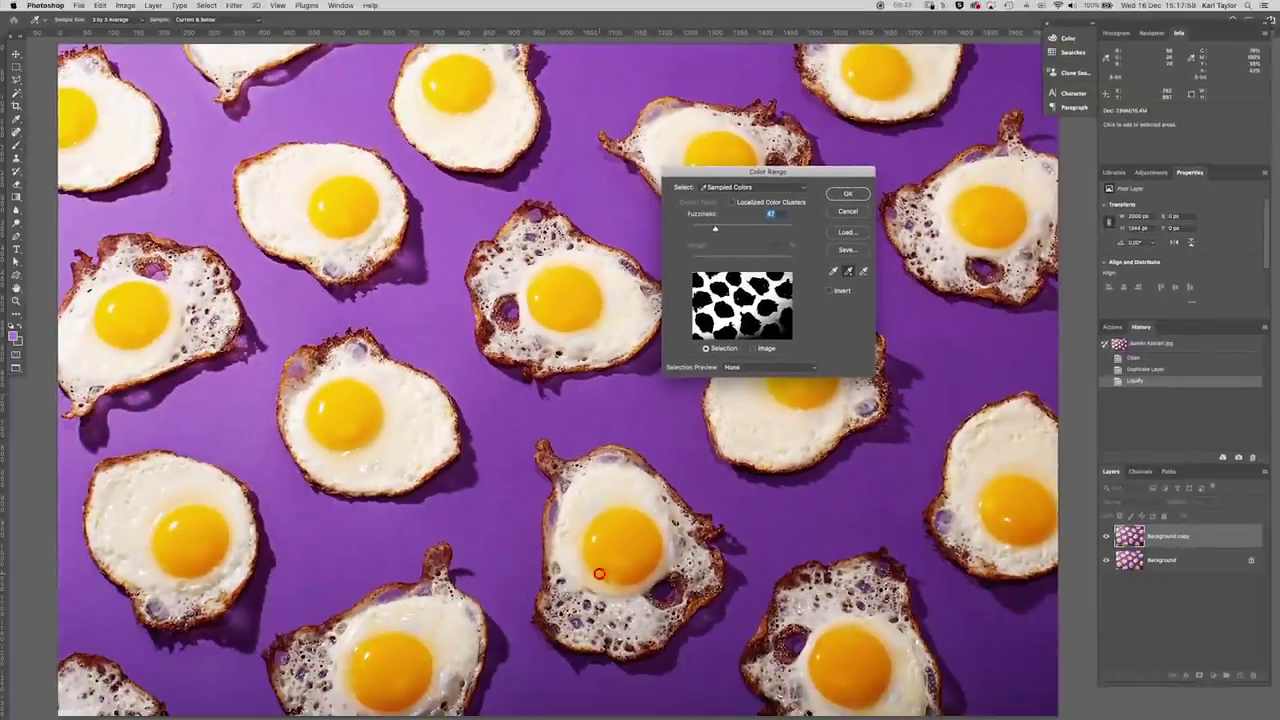
{"action": "left_click", "coordinate": [969, 633]}
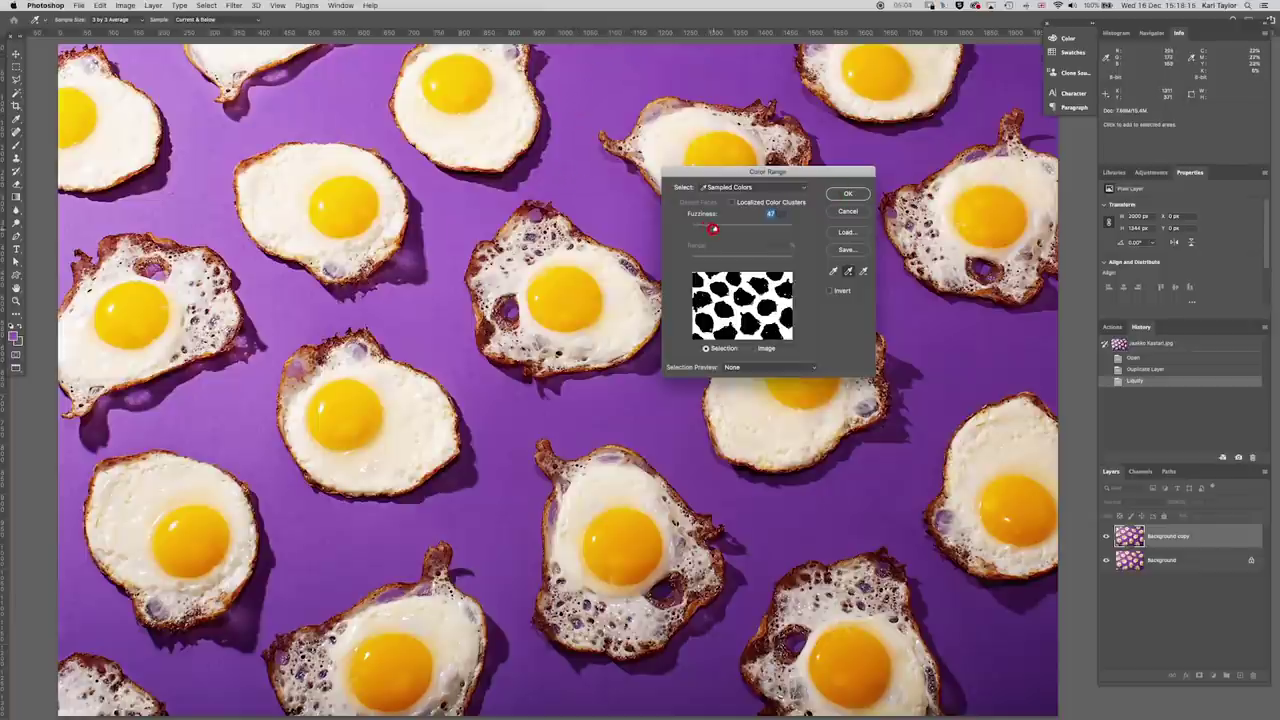
{"action": "left_click_drag", "start_coordinate": [715, 230], "coordinate": [713, 230]}
{"action": "left_click", "coordinate": [845, 194]}
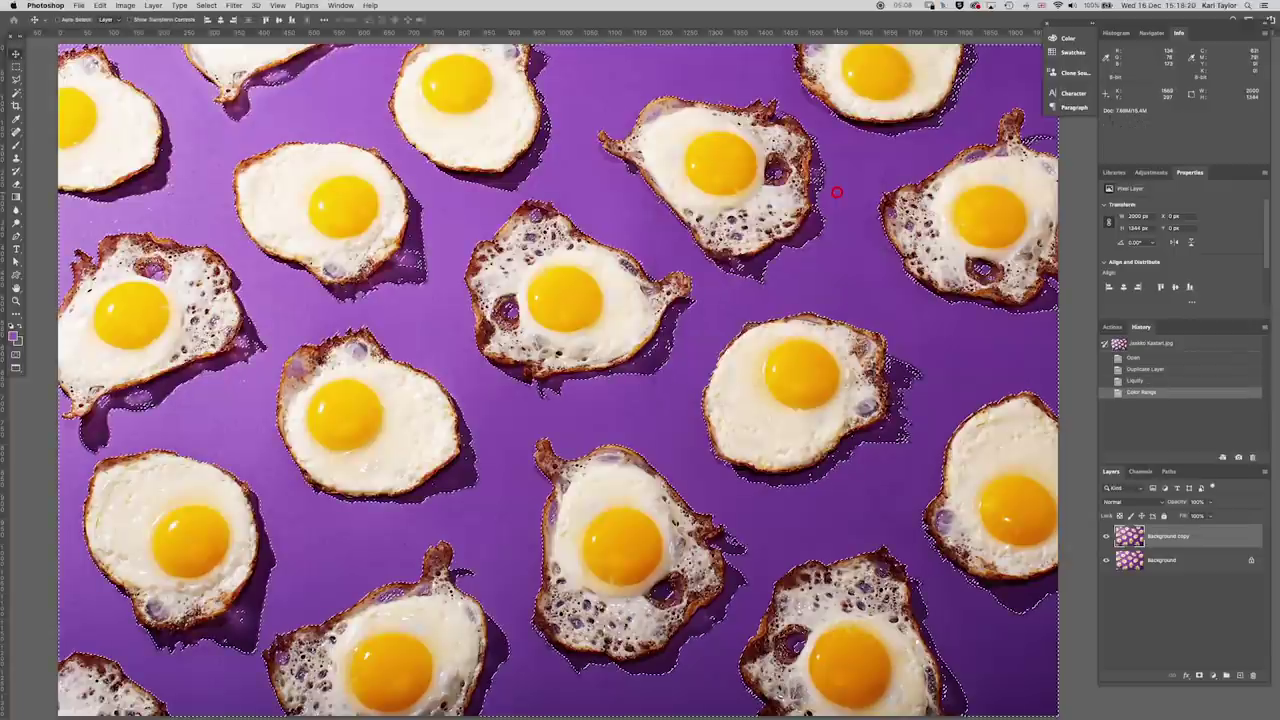
{"action": "key", "text": "super+minus"}
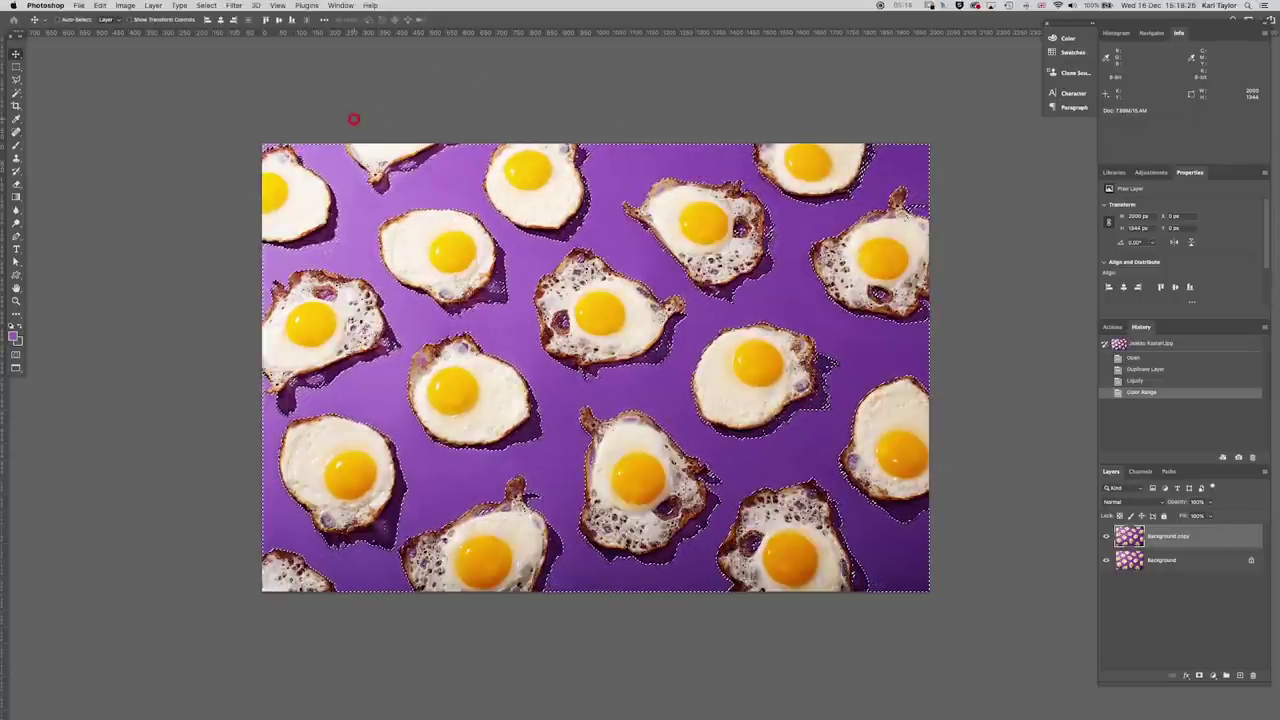
Step: Save the backdrop selection as a new channel named 'egg'
{"action": "left_click", "coordinate": [207, 5]}
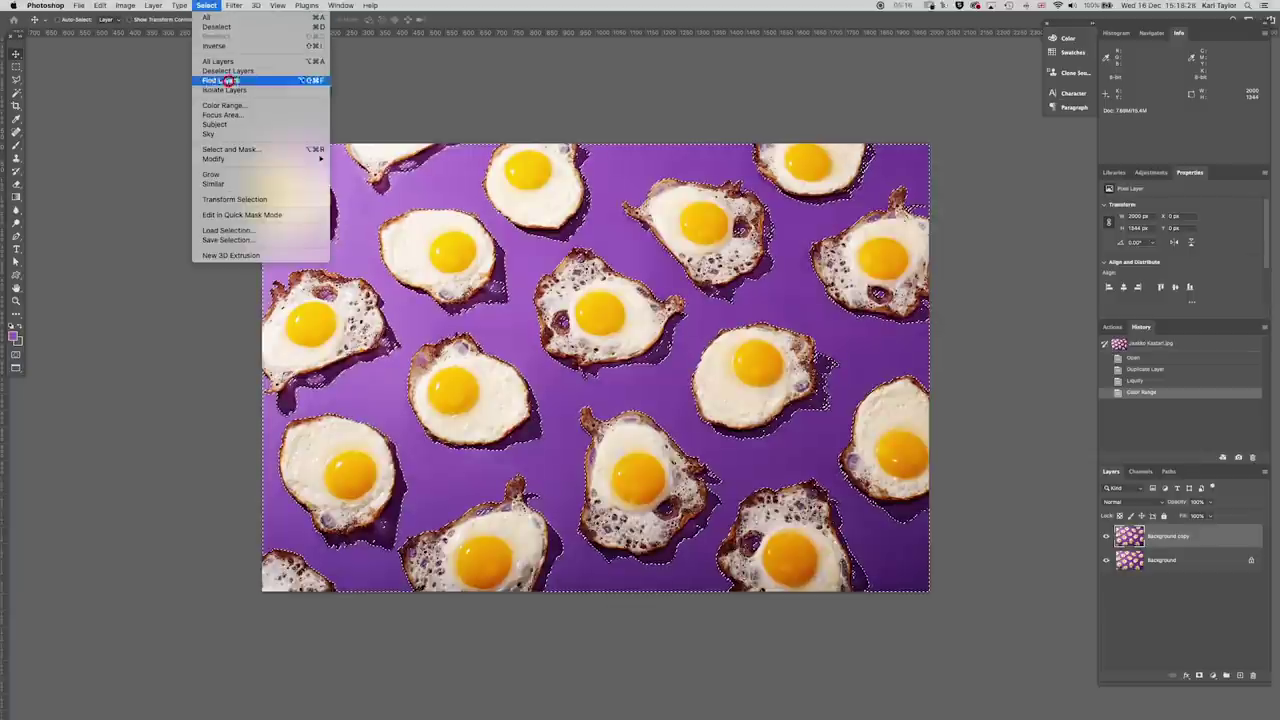
{"action": "left_click", "coordinate": [227, 240]}
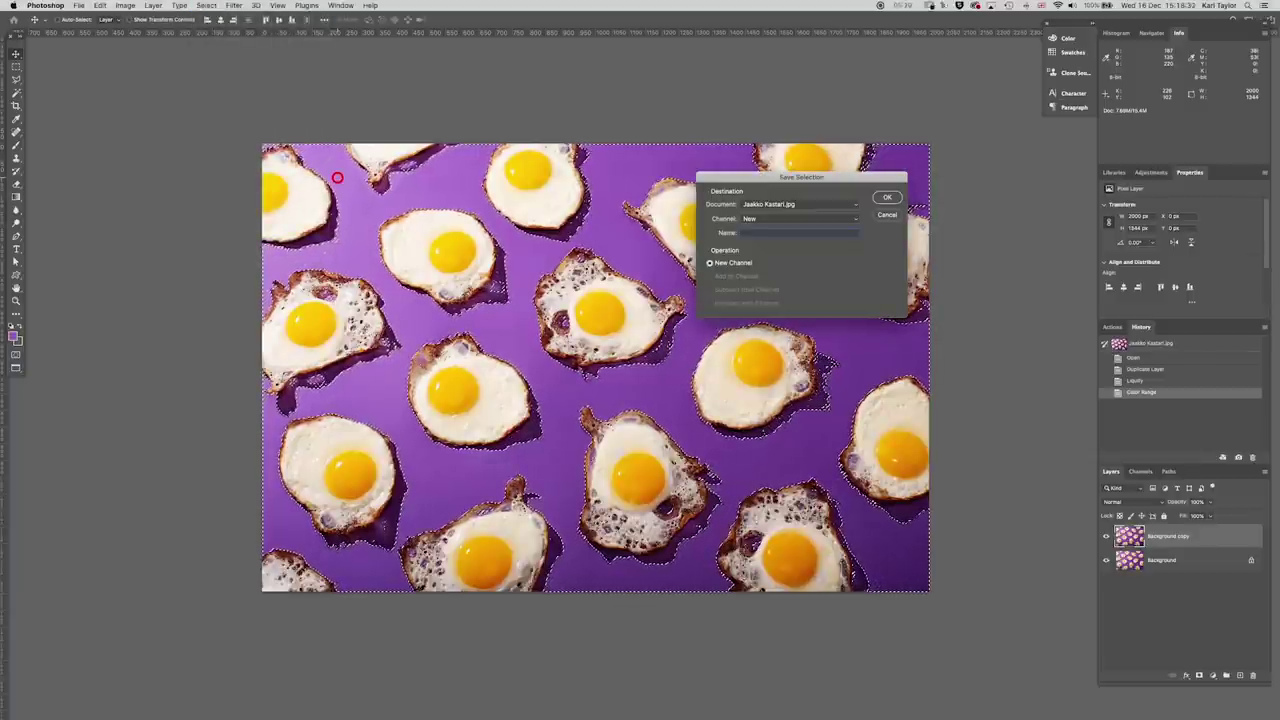
{"action": "type", "text": "eggs"}
{"action": "key", "text": "Return"}
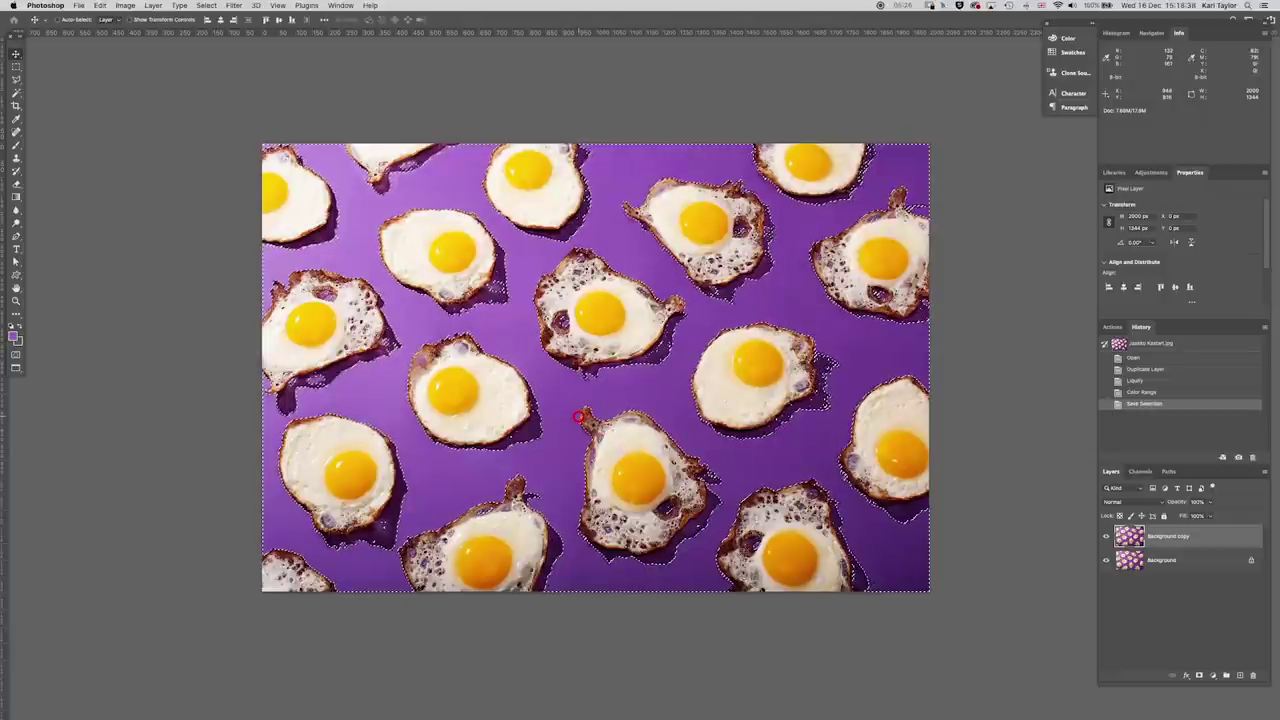
Step: Copy the backdrop to a new Layer 1, check it by toggling Background, then select Background copy
{"action": "key", "text": "super+j"}
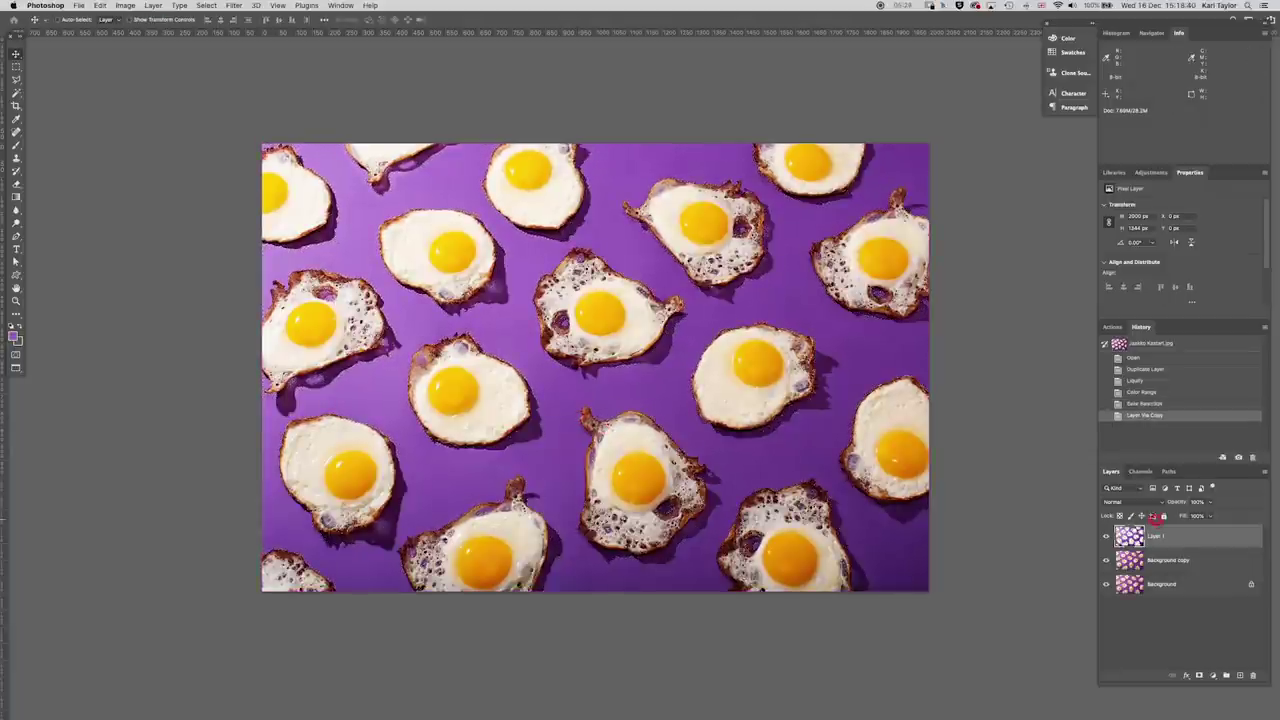
{"action": "left_click", "coordinate": [1107, 585]}
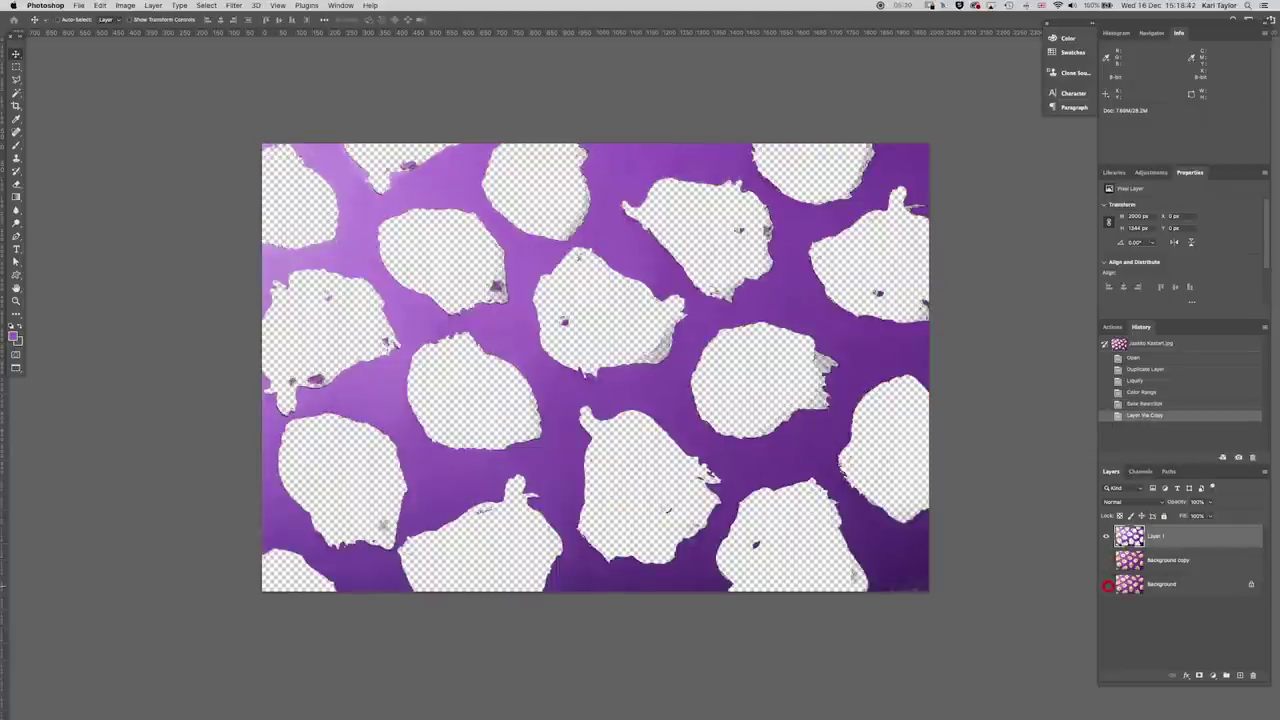
{"action": "left_click", "coordinate": [1107, 585]}
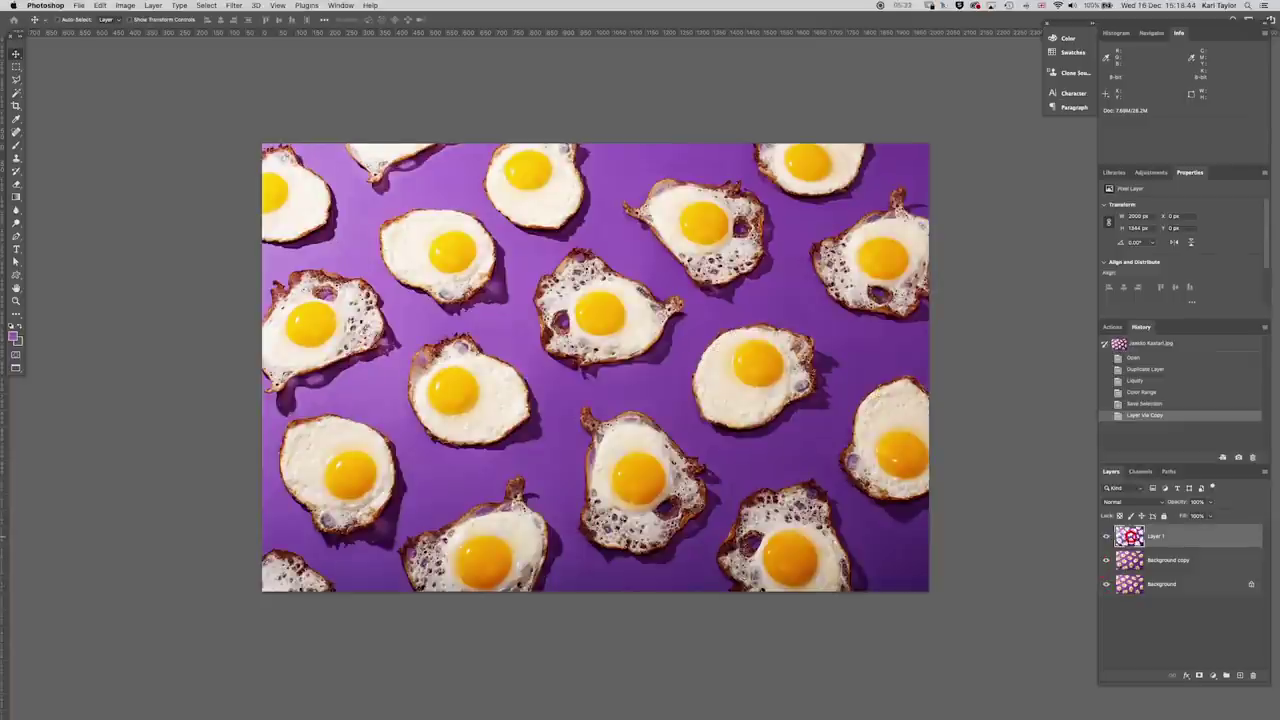
{"action": "left_click", "coordinate": [1185, 562]}
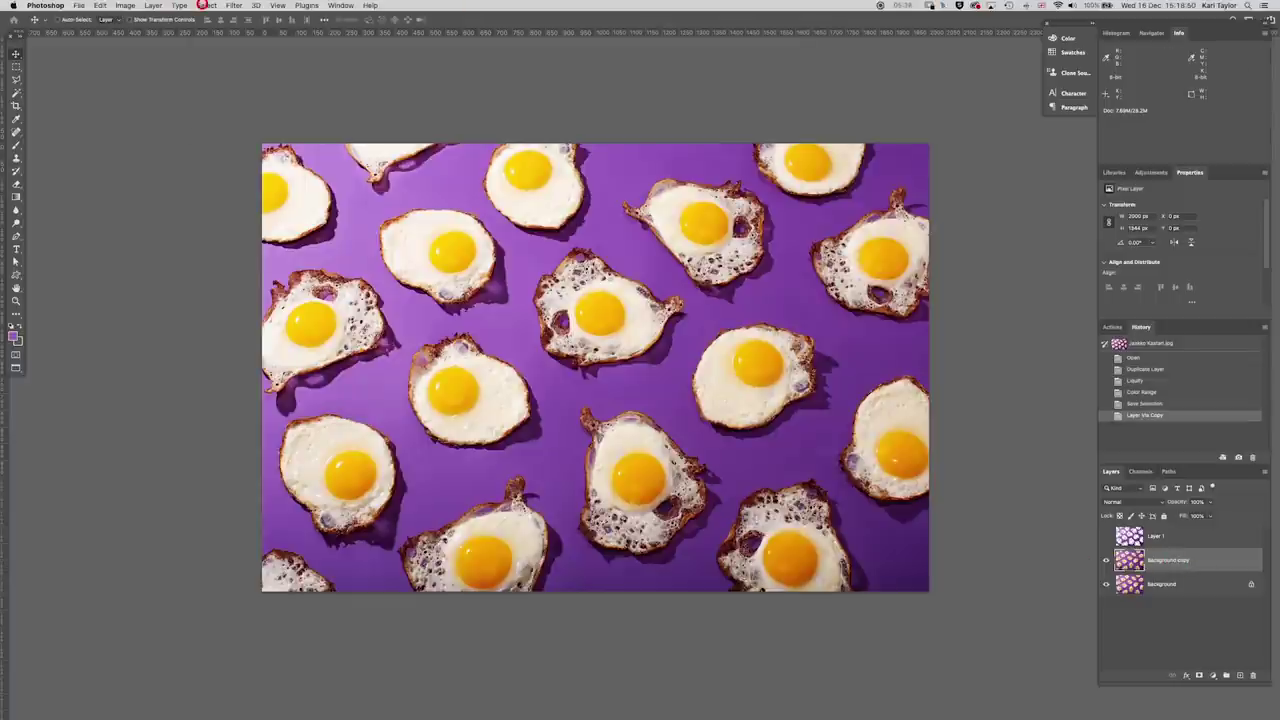
Step: Load the saved egg channel selection, invert it, and copy the eggs onto new Layer 2
{"action": "left_click", "coordinate": [203, 5]}
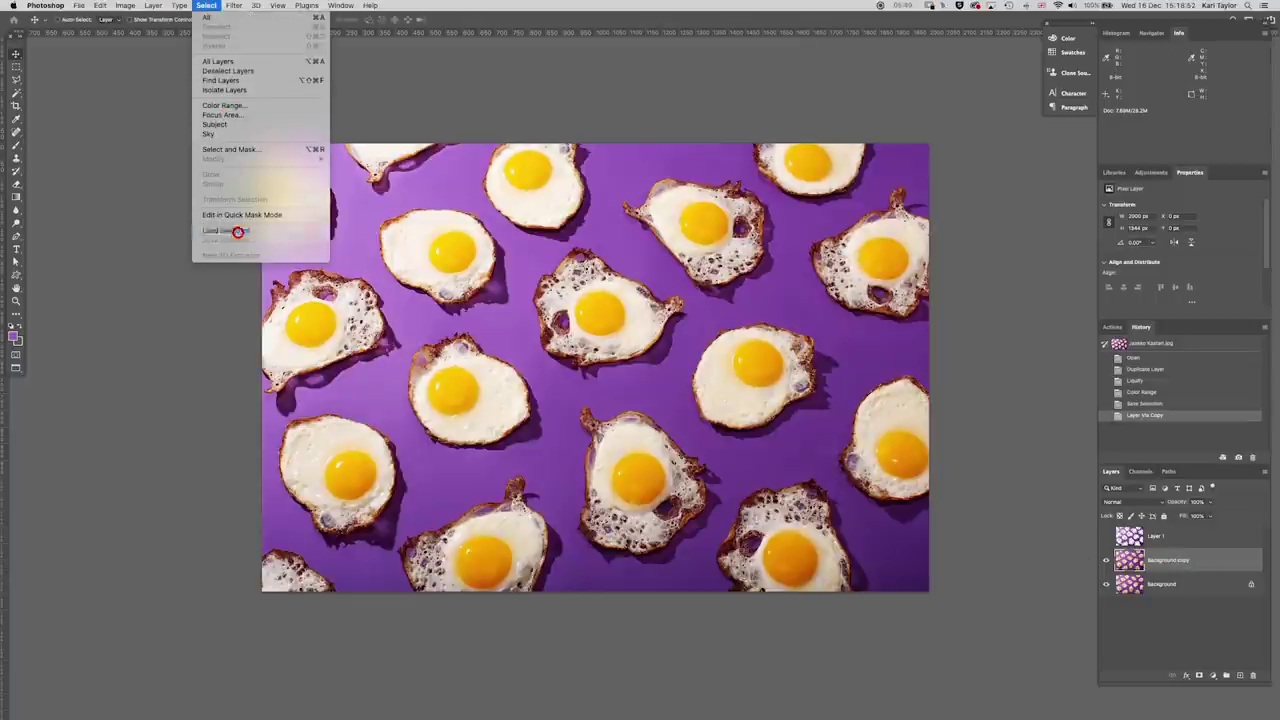
{"action": "left_click", "coordinate": [237, 232]}
{"action": "left_click", "coordinate": [650, 150]}
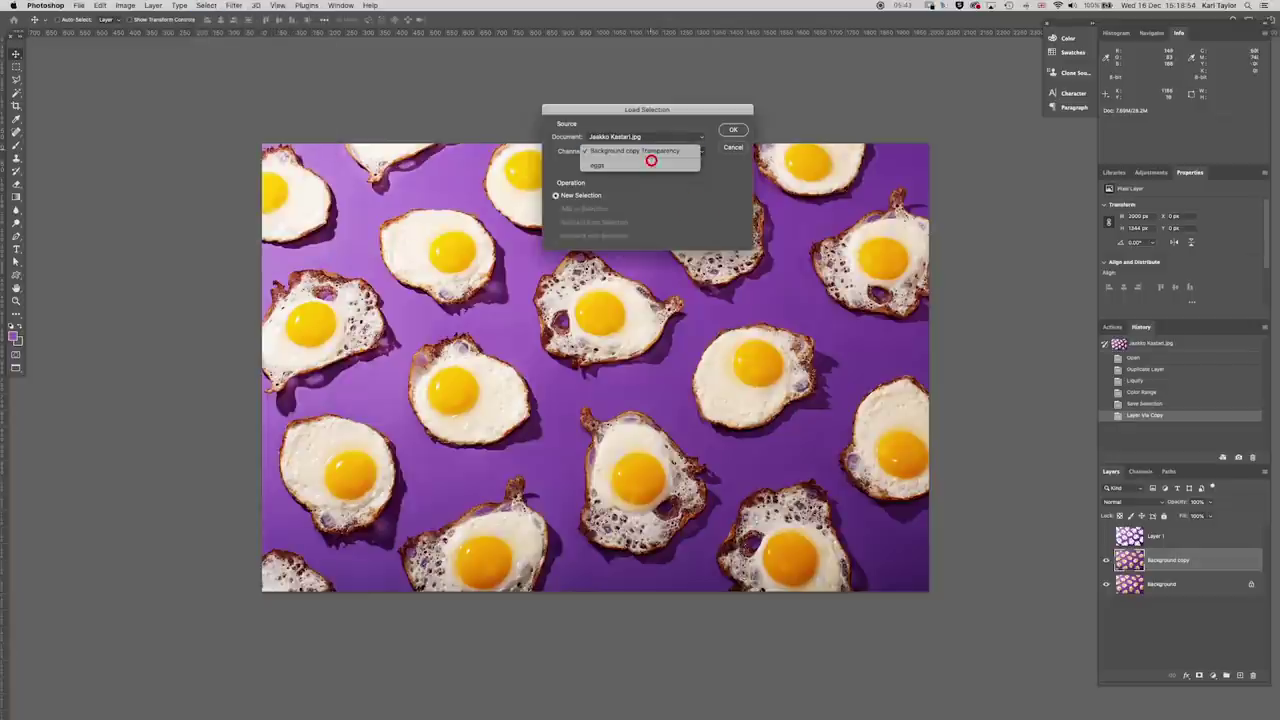
{"action": "left_click", "coordinate": [655, 160]}
{"action": "left_click", "coordinate": [726, 129]}
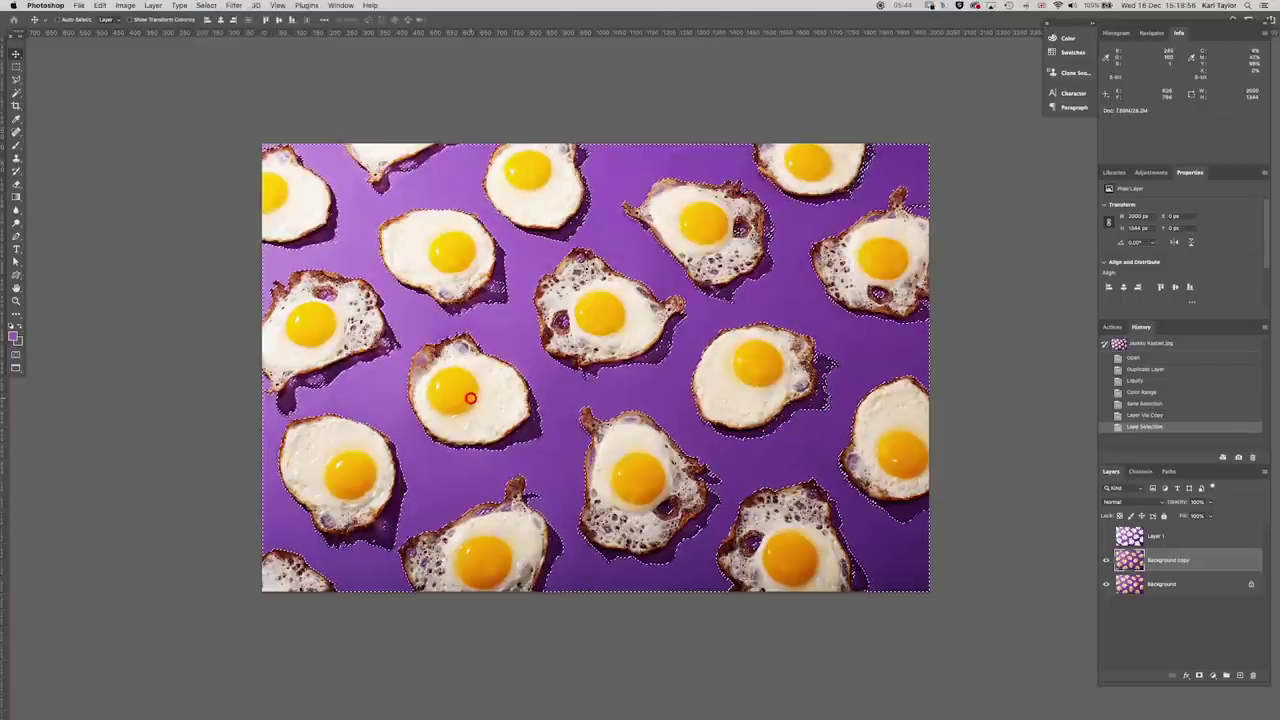
{"action": "left_click", "coordinate": [212, 5]}
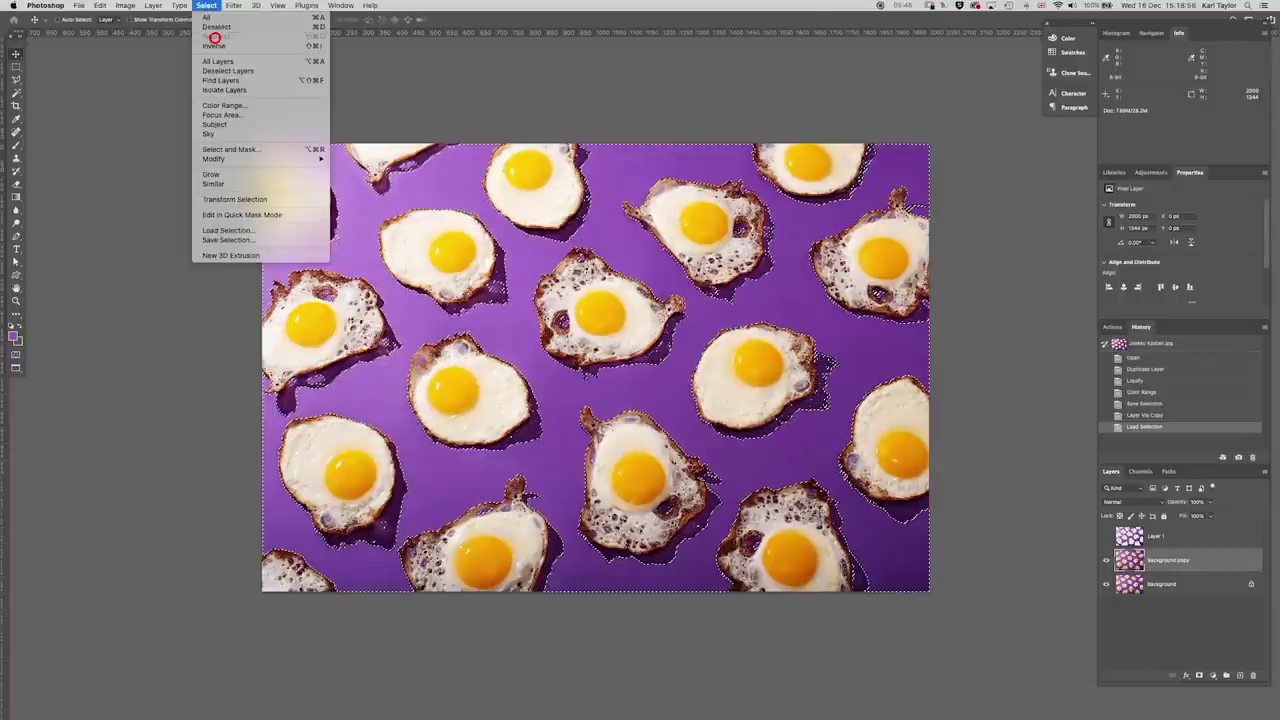
{"action": "left_click", "coordinate": [210, 48]}
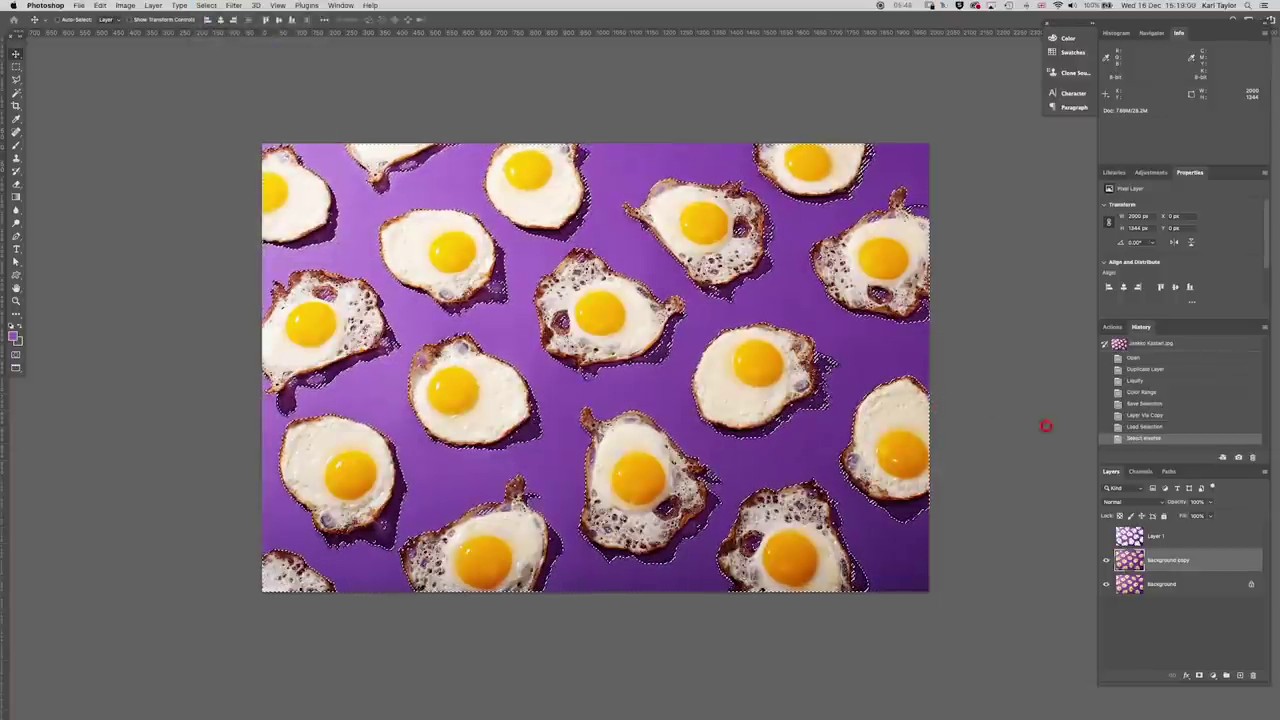
{"action": "key", "text": "super+j"}
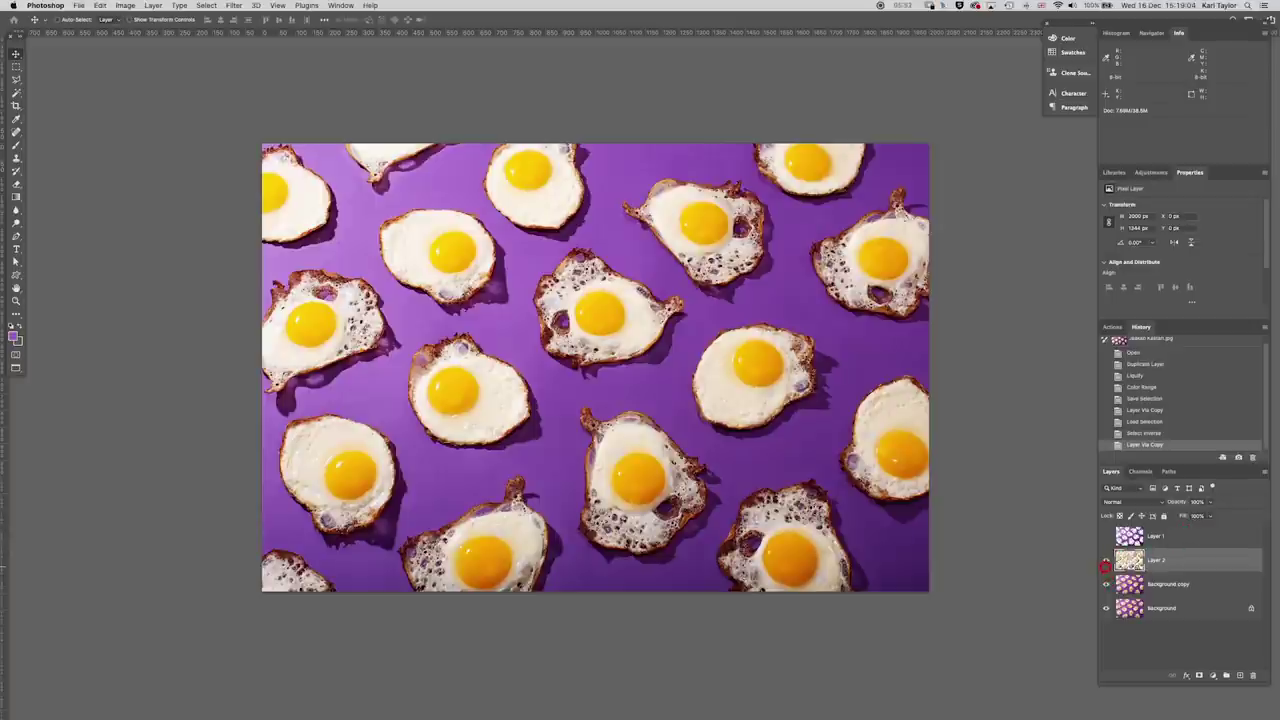
Step: Check Layer 2 by briefly hiding the Background, then make Layer 1 the active layer
{"action": "left_click", "coordinate": [1104, 608]}
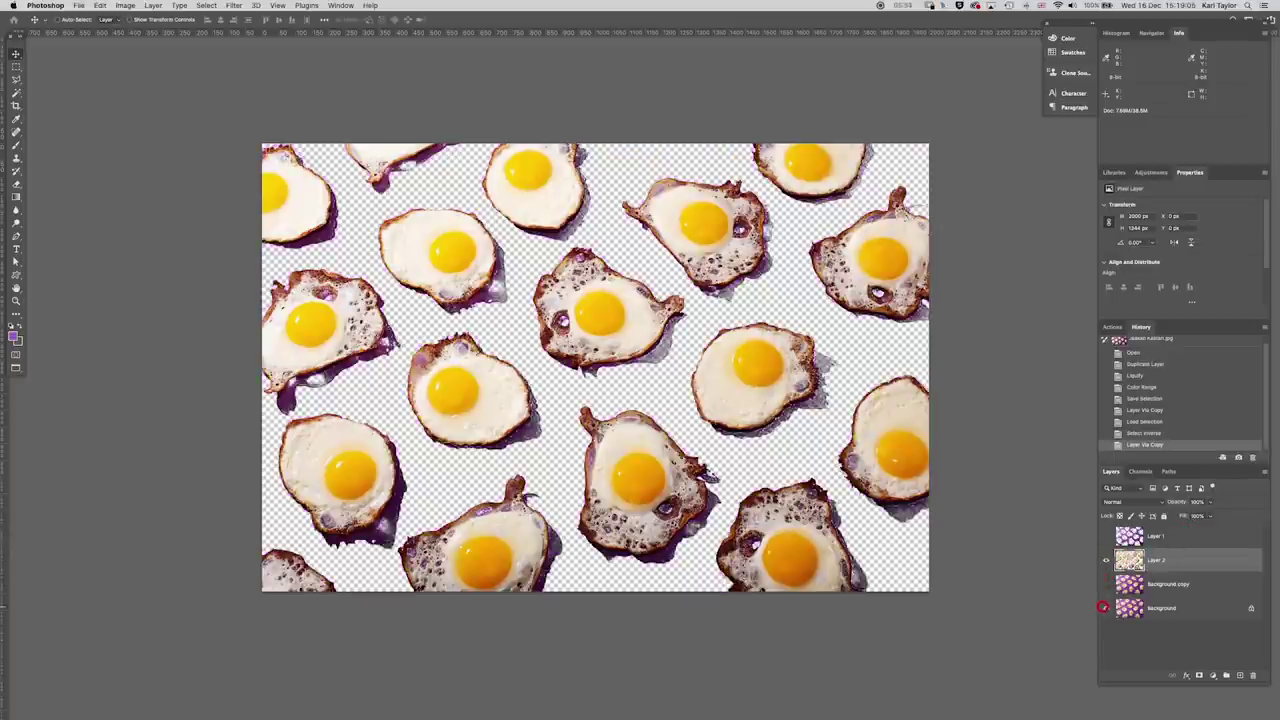
{"action": "left_click", "coordinate": [1104, 608]}
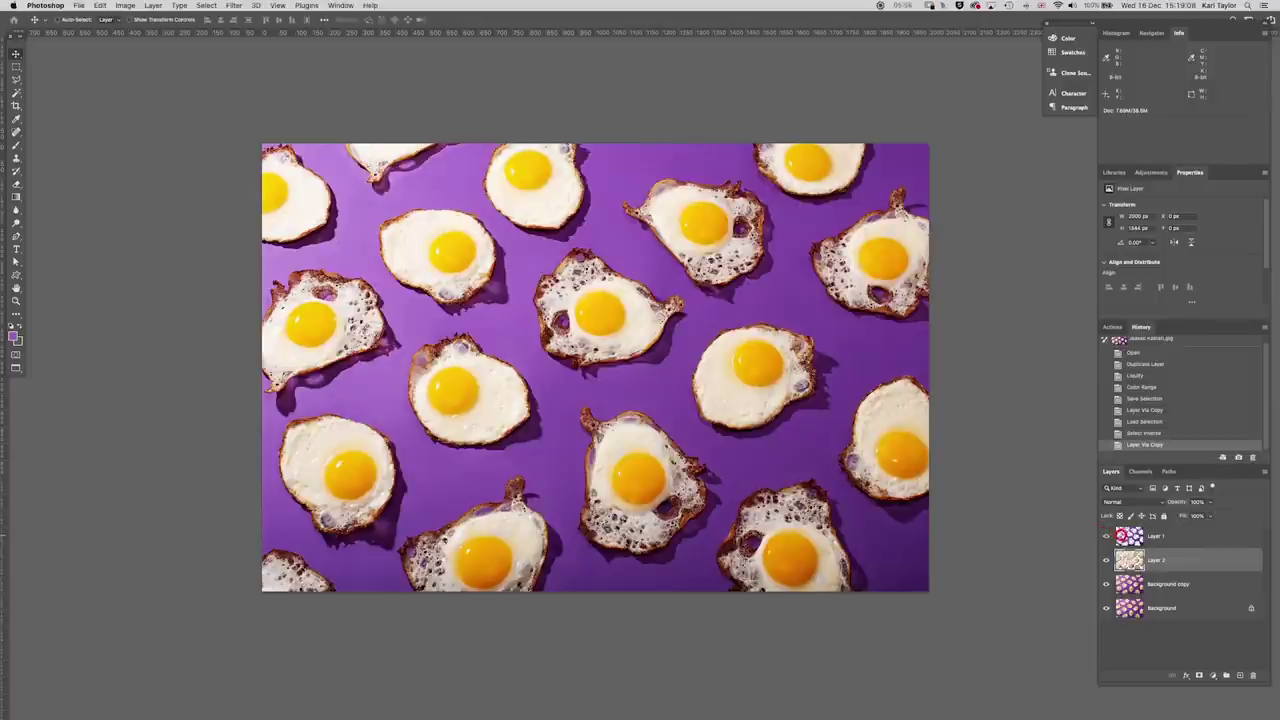
{"action": "left_click", "coordinate": [1155, 536]}
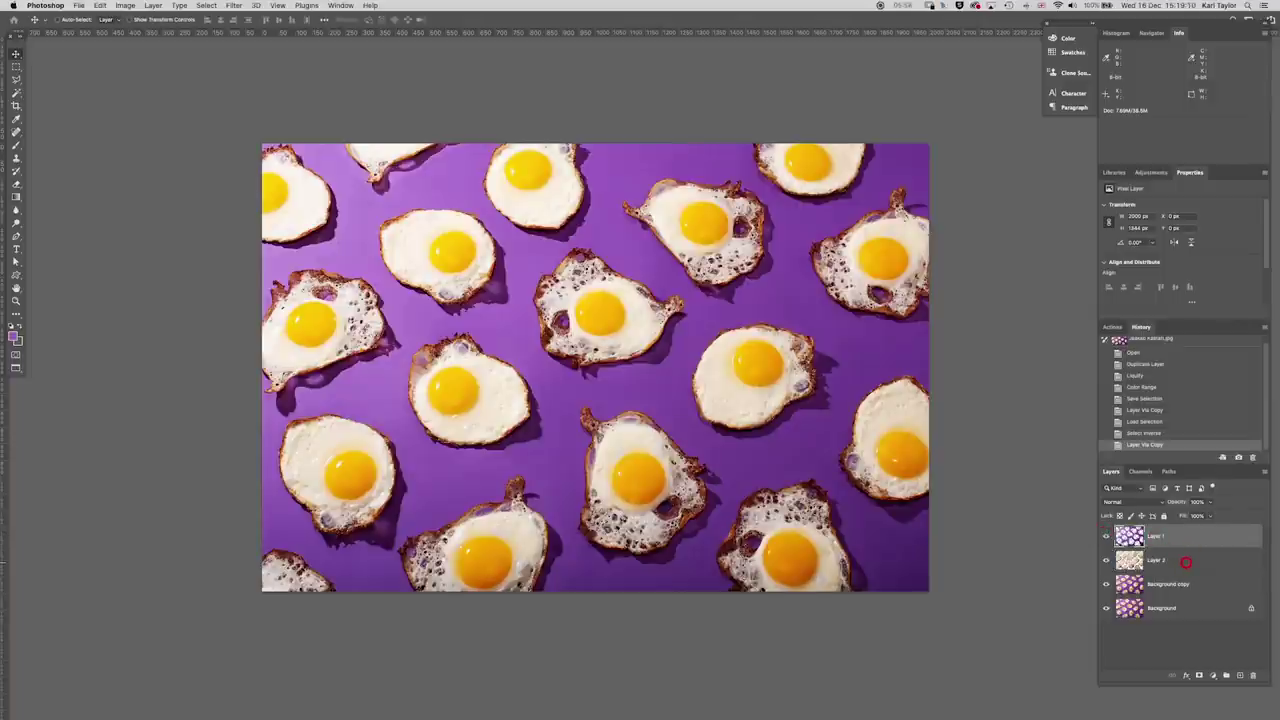
{"action": "left_click", "coordinate": [1186, 562]}
{"action": "left_click", "coordinate": [1167, 536]}
Step: Apply a Gaussian Blur with a 33.1-pixel radius to the backdrop on Layer 1
{"action": "left_click", "coordinate": [234, 5]}
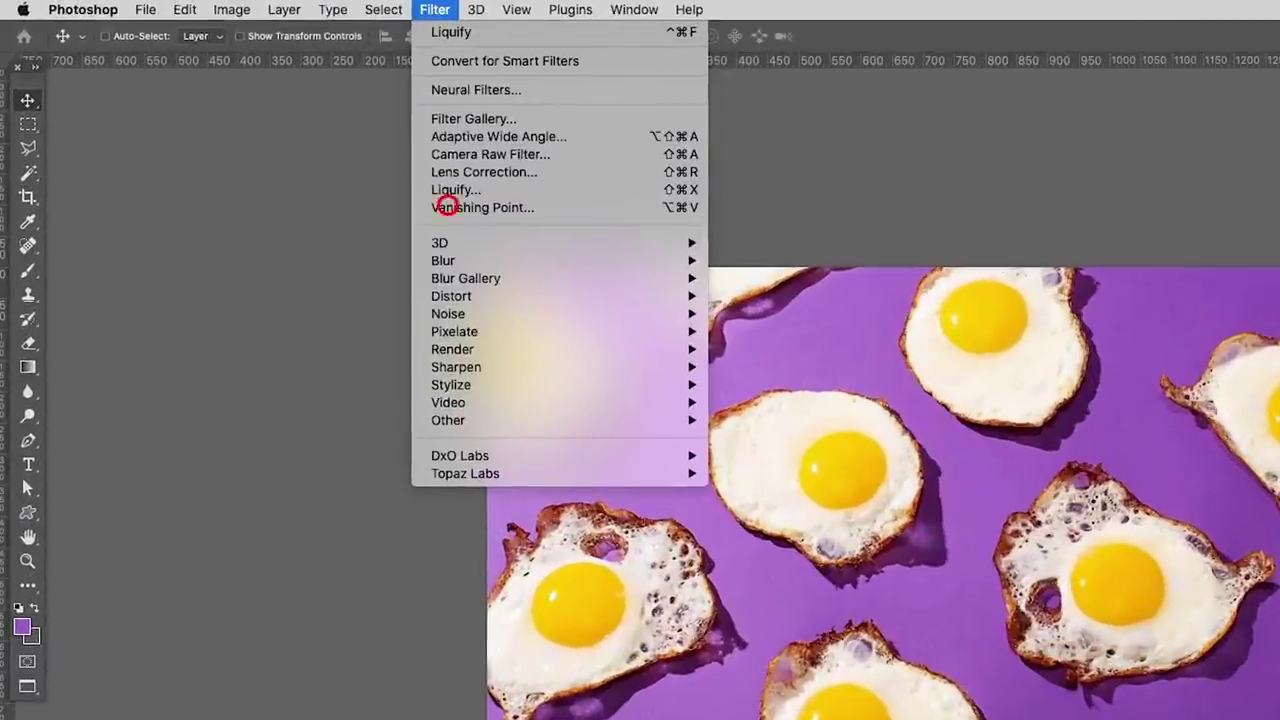
{"action": "mouse_move", "coordinate": [640, 247]}
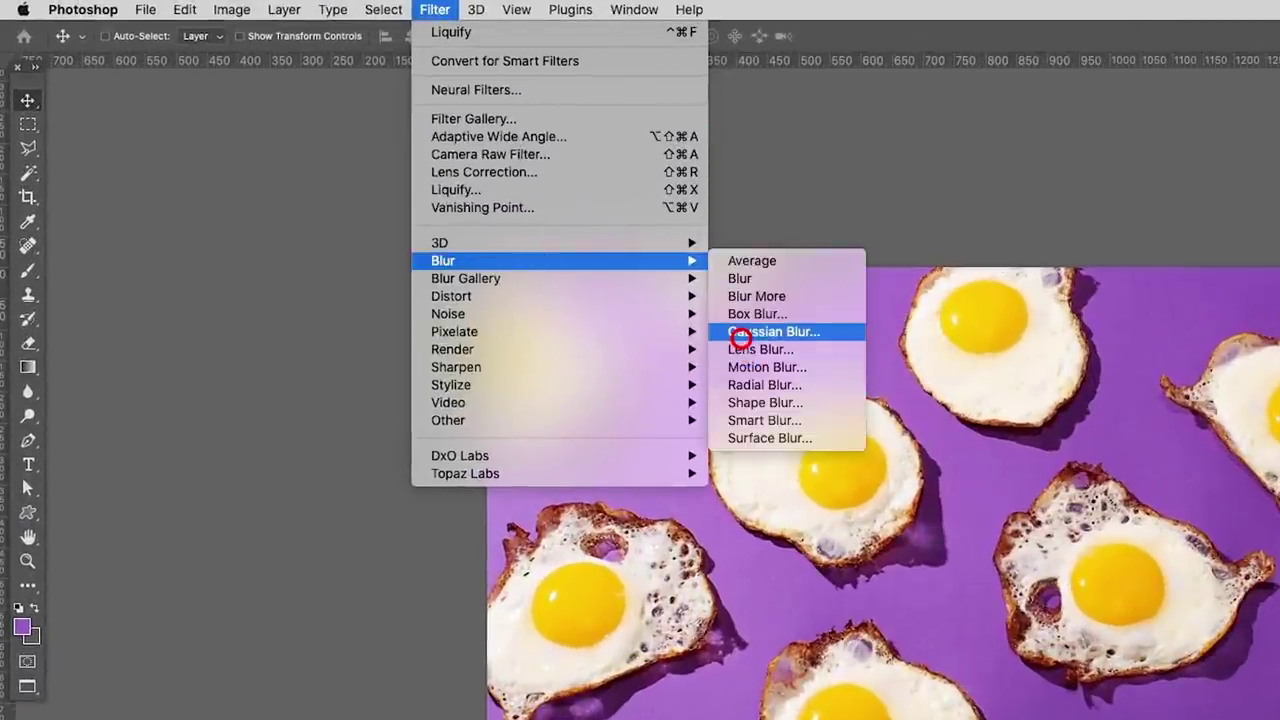
{"action": "left_click", "coordinate": [740, 334]}
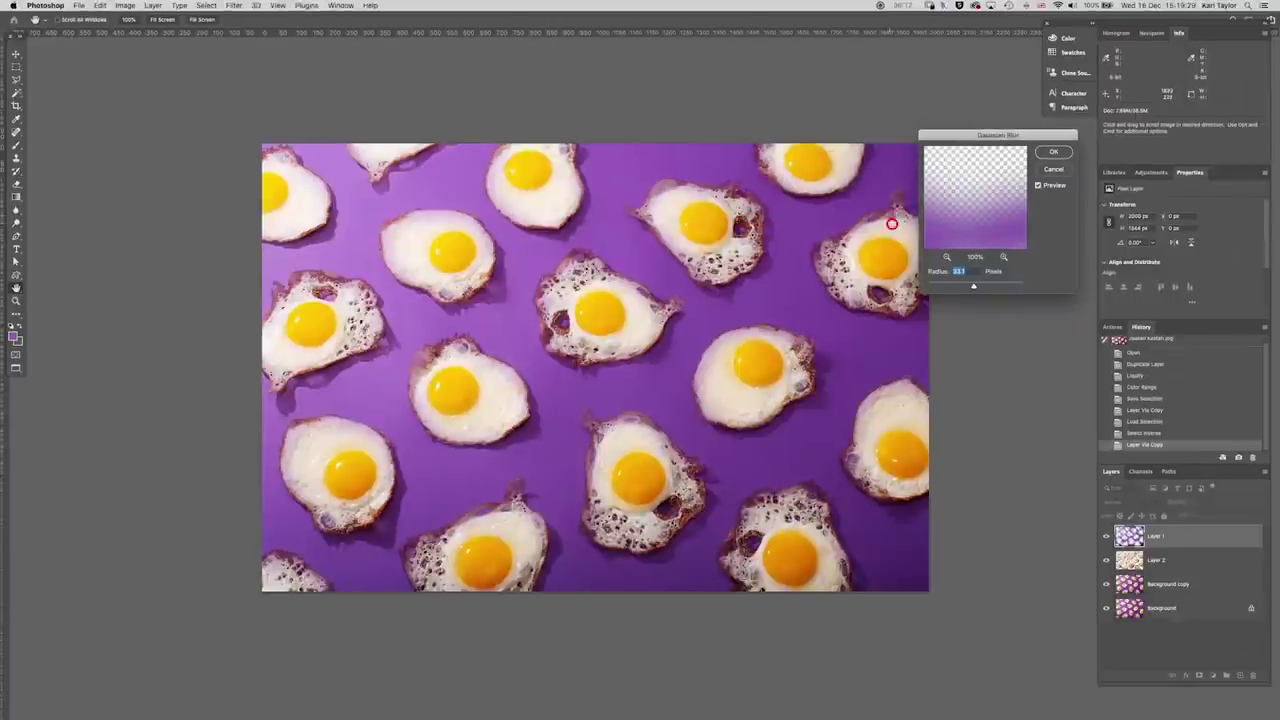
{"action": "left_click", "coordinate": [973, 286]}
{"action": "left_click_drag", "start_coordinate": [972, 286], "coordinate": [973, 286]}
{"action": "key", "text": "Return"}
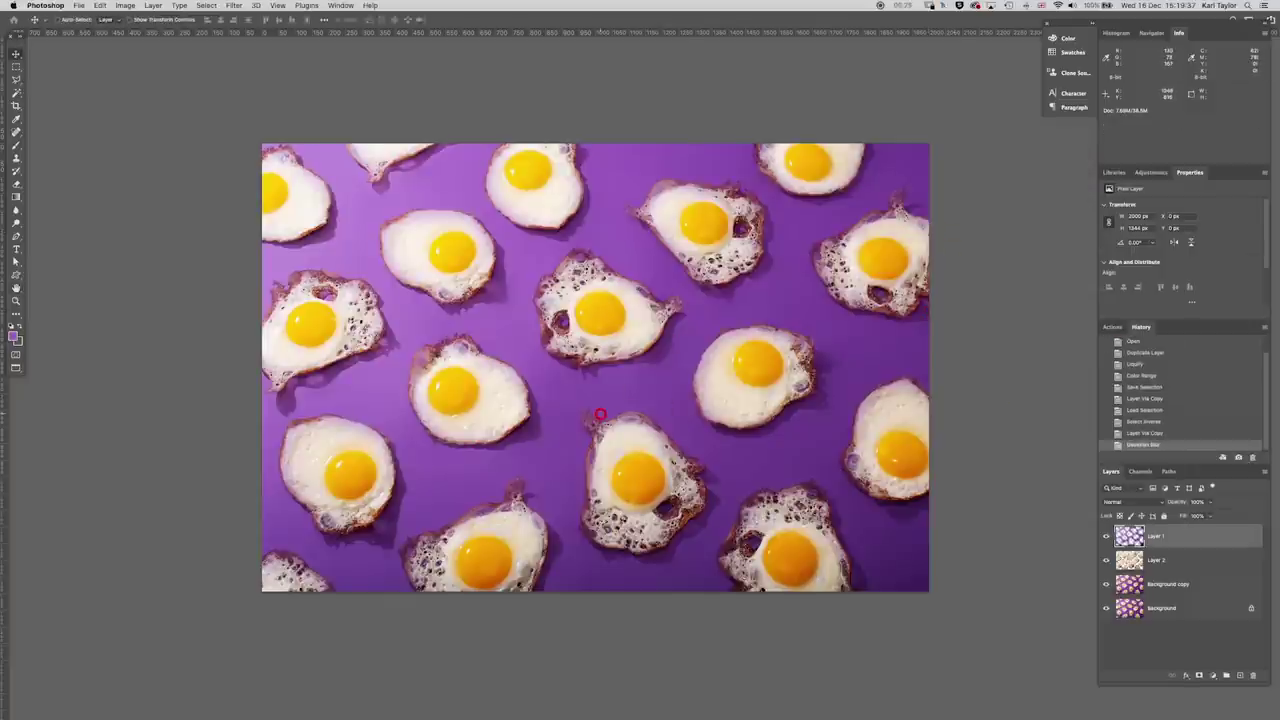
{"action": "left_click", "coordinate": [1182, 557]}
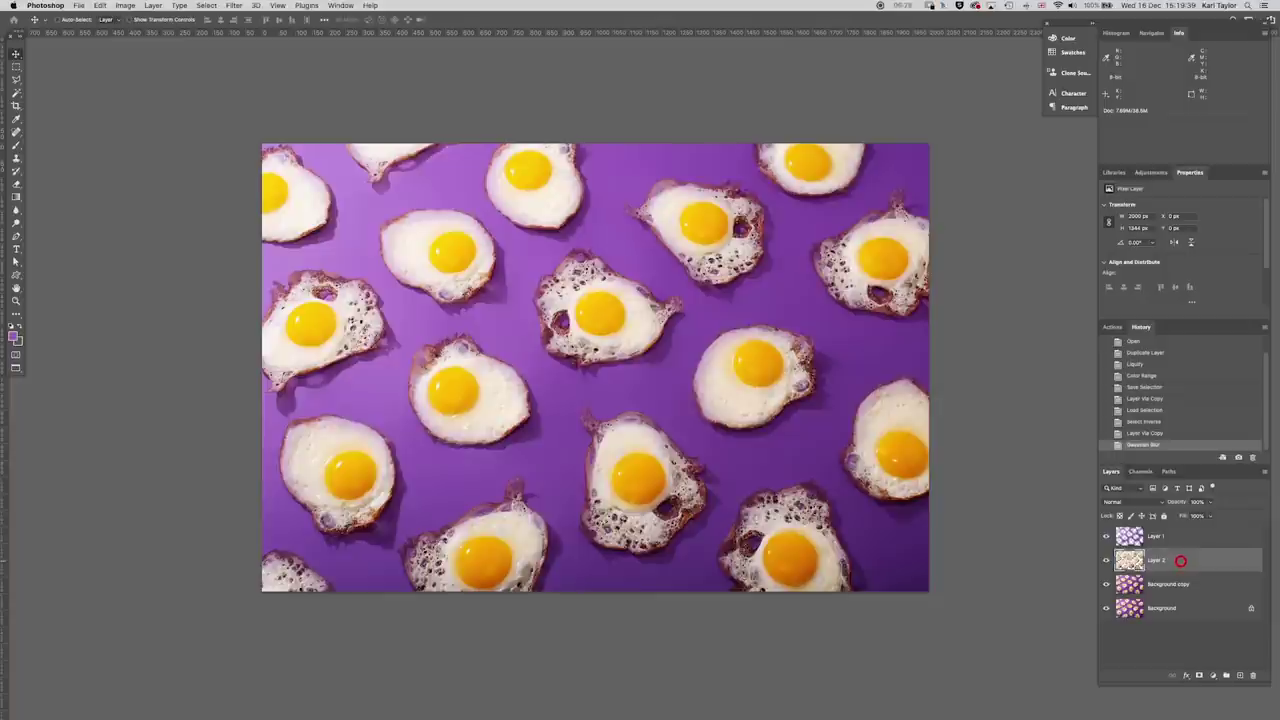
{"action": "left_click_drag", "start_coordinate": [1182, 561], "coordinate": [1179, 531]}
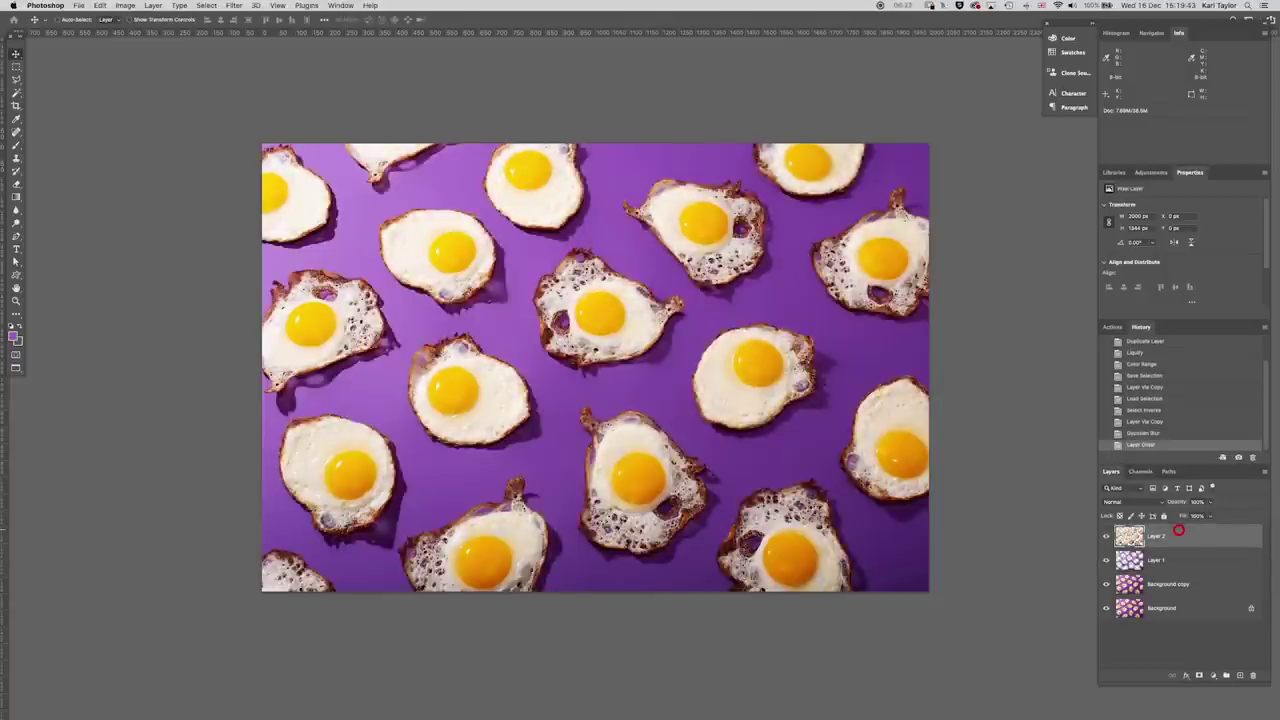
{"action": "left_click", "coordinate": [632, 401]}
{"action": "left_click", "coordinate": [632, 401]}
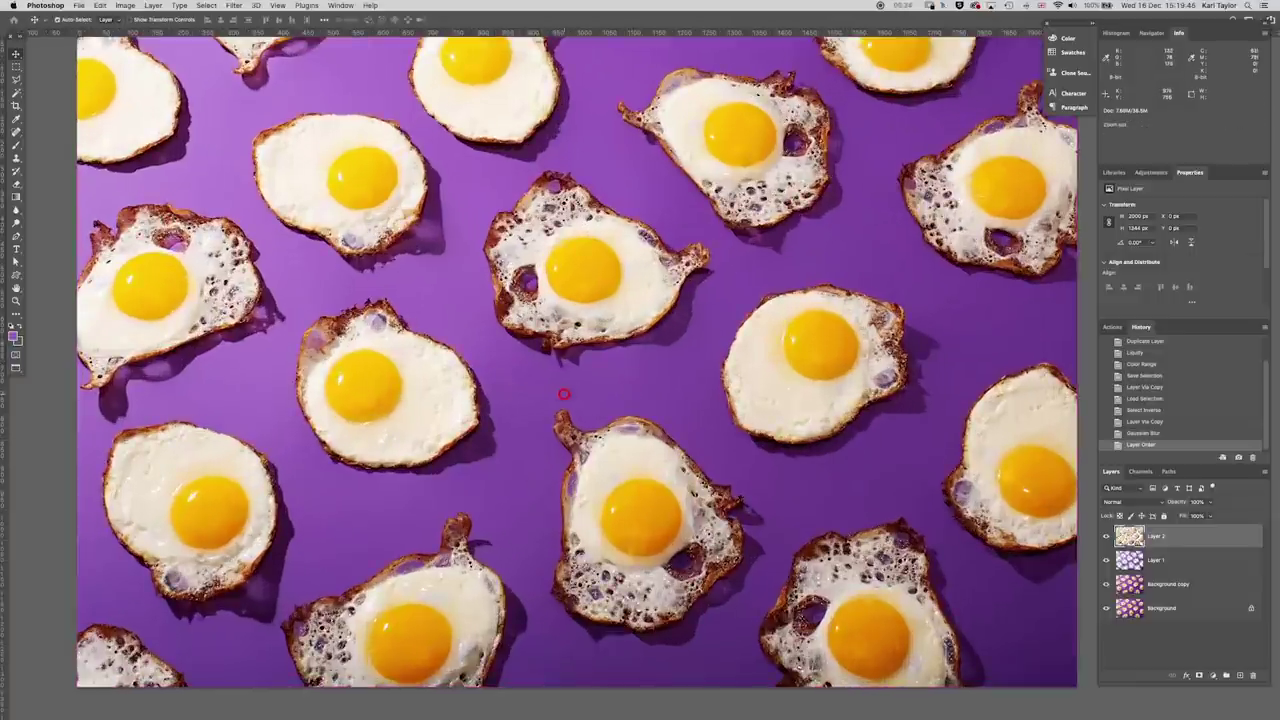
{"action": "left_click_drag", "start_coordinate": [518, 402], "coordinate": [541, 410]}
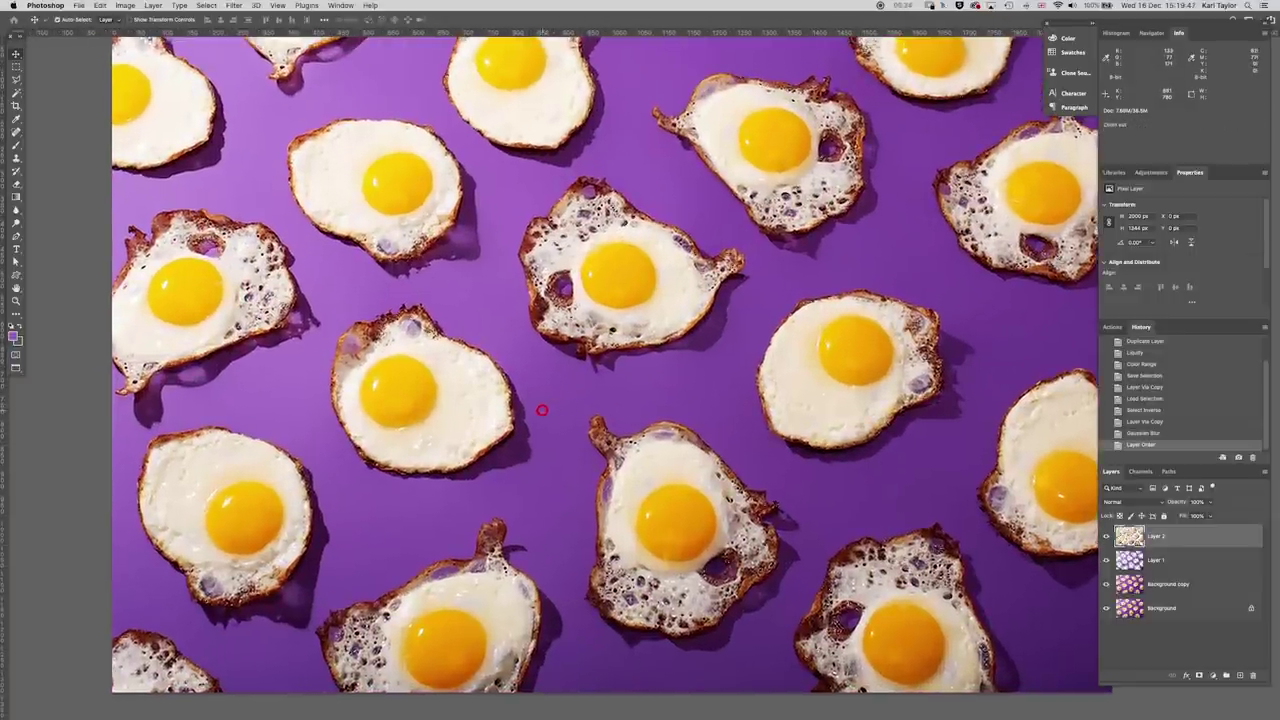
{"action": "key", "text": "super+0"}
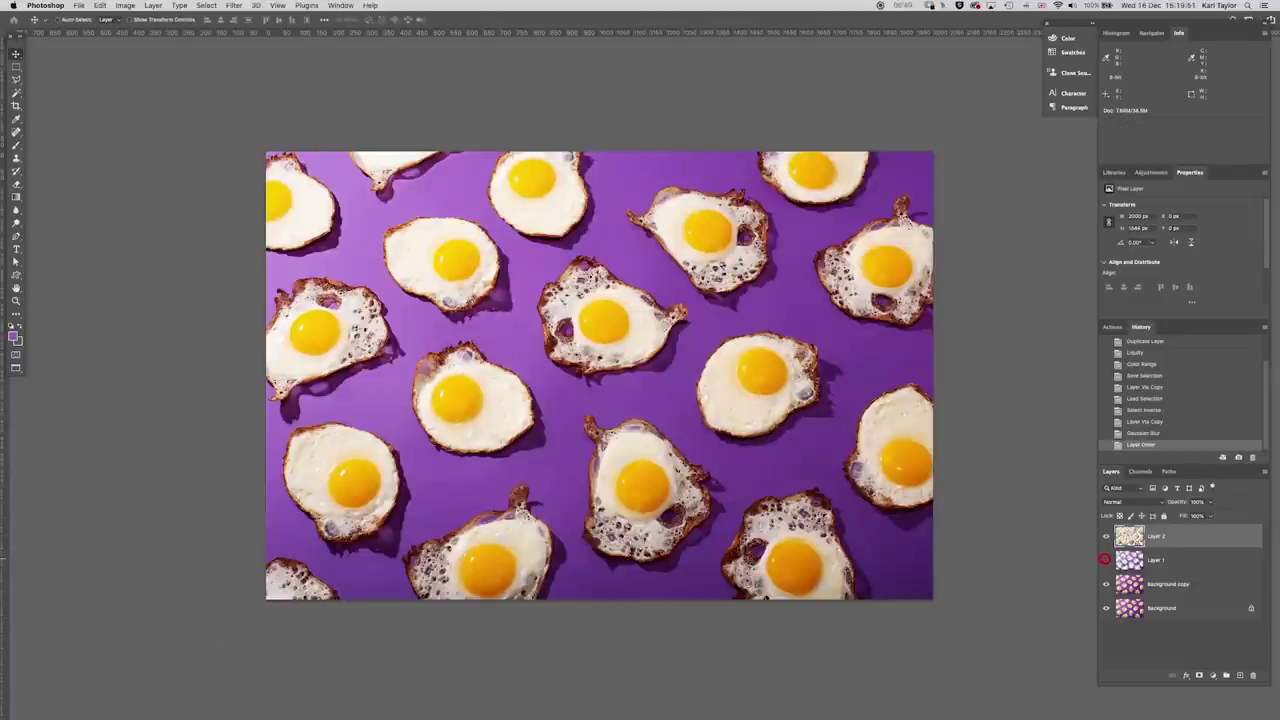
{"action": "left_click", "coordinate": [683, 400]}
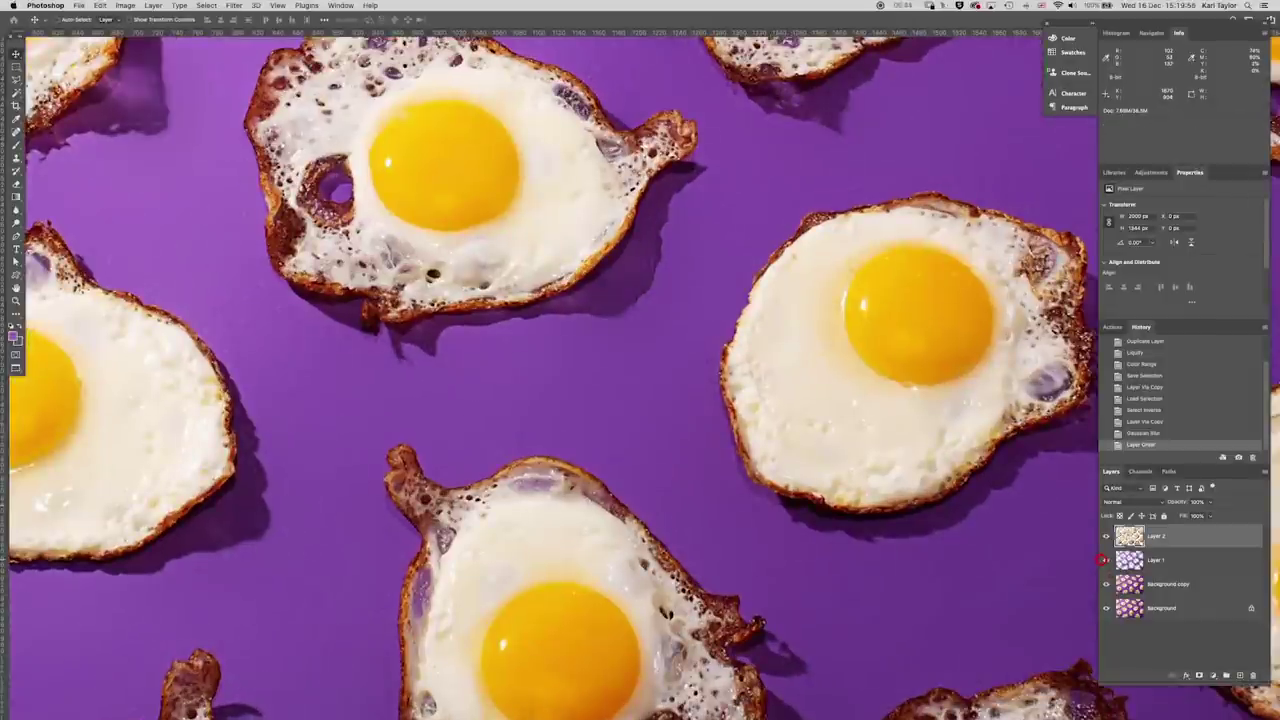
{"action": "left_click", "coordinate": [571, 406], "text": "alt"}
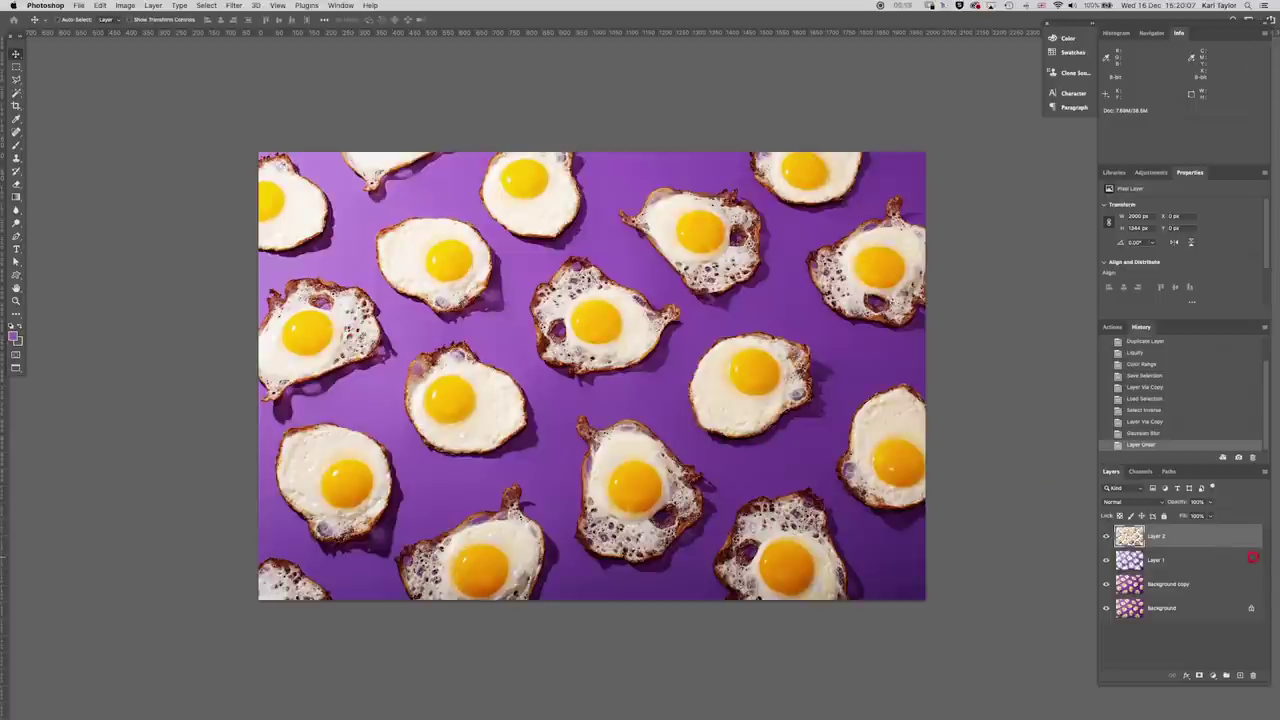
{"action": "left_click", "coordinate": [1214, 557]}
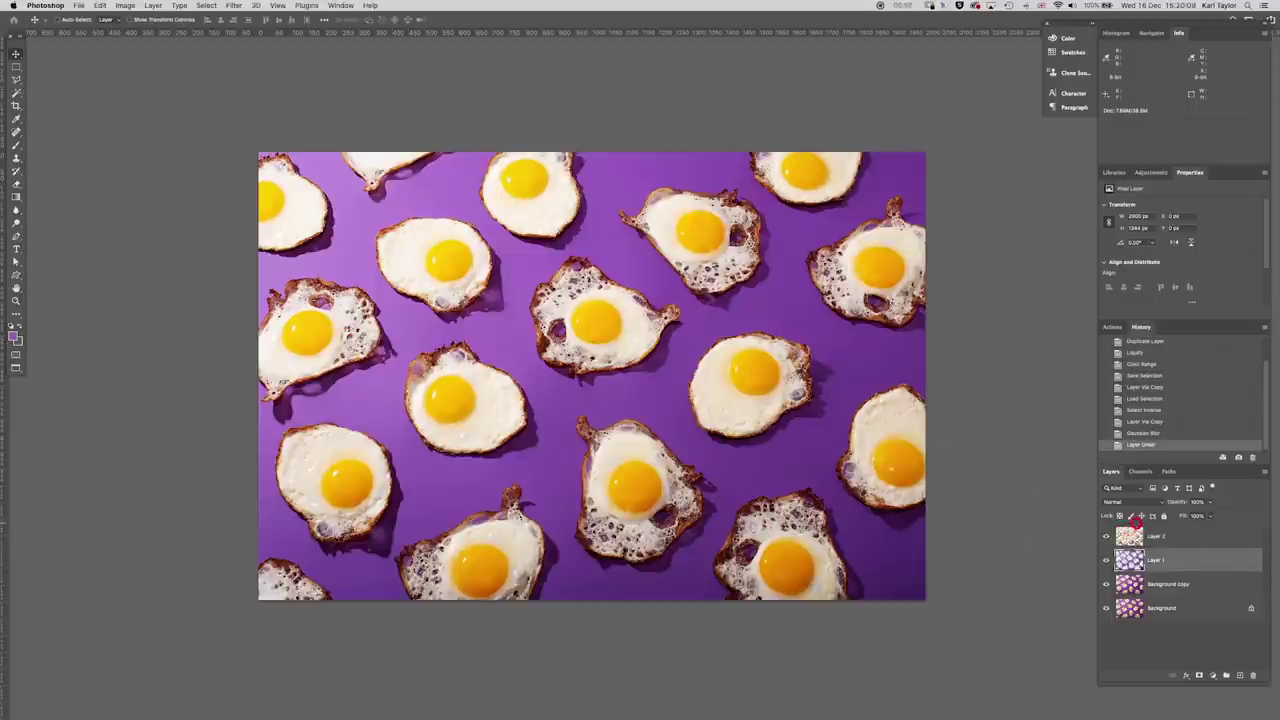
{"action": "left_click", "coordinate": [1169, 535]}
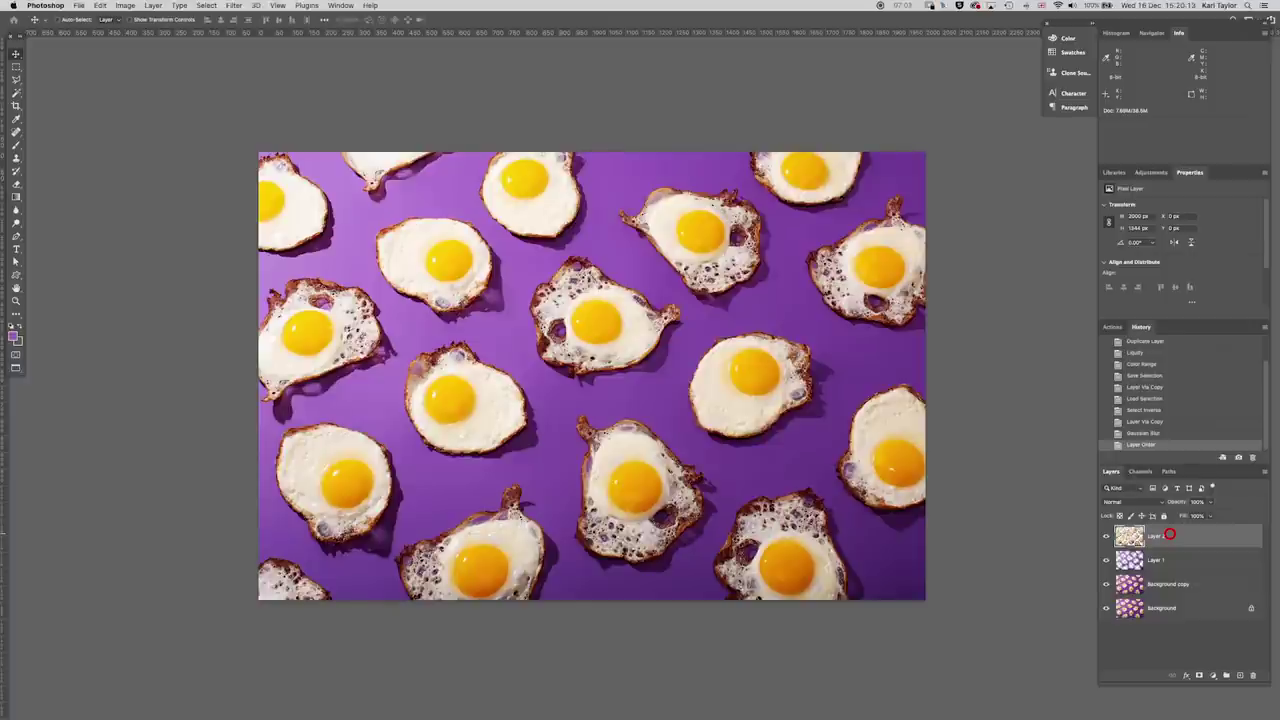
Step: Stamp all visible layers into a new merged Layer 3
{"action": "key", "text": "super+alt+shift+e"}
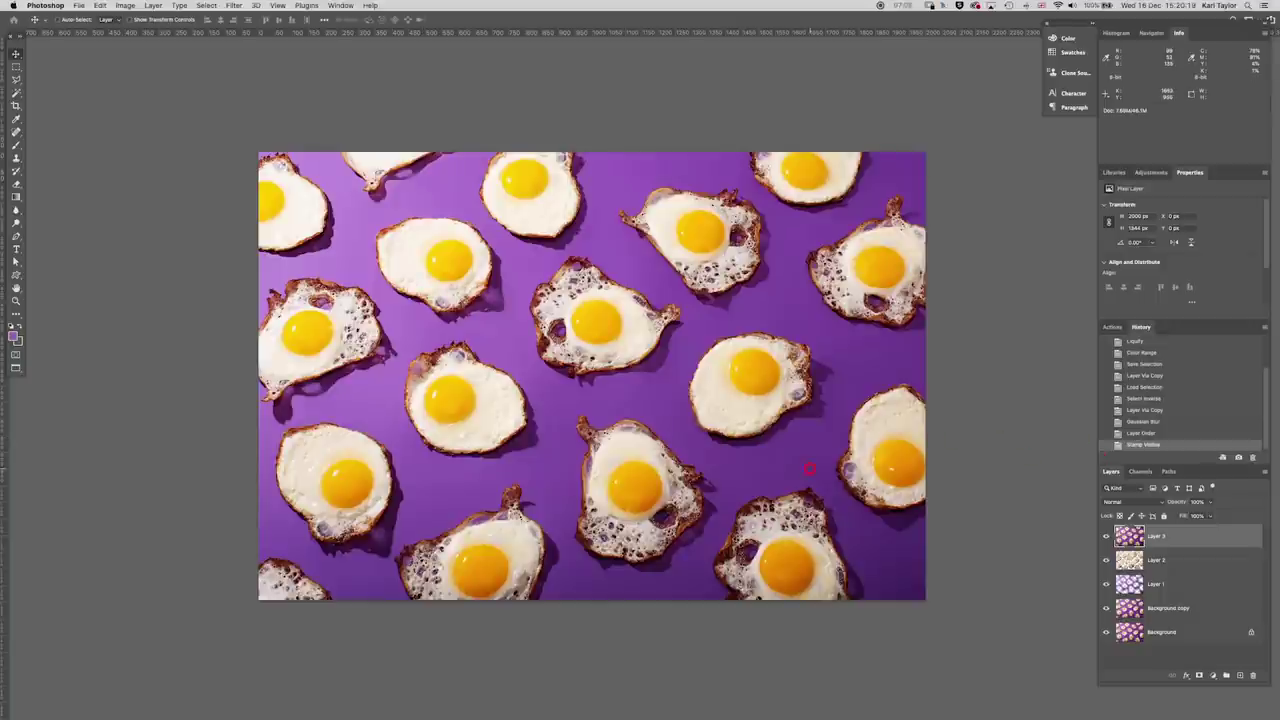
{"action": "scroll", "coordinate": [794, 449], "scroll_direction": "up", "scroll_amount": 3}
{"action": "scroll", "coordinate": [678, 452], "scroll_direction": "left", "scroll_amount": 2}
{"action": "scroll", "coordinate": [678, 452], "scroll_direction": "left", "scroll_amount": 3}
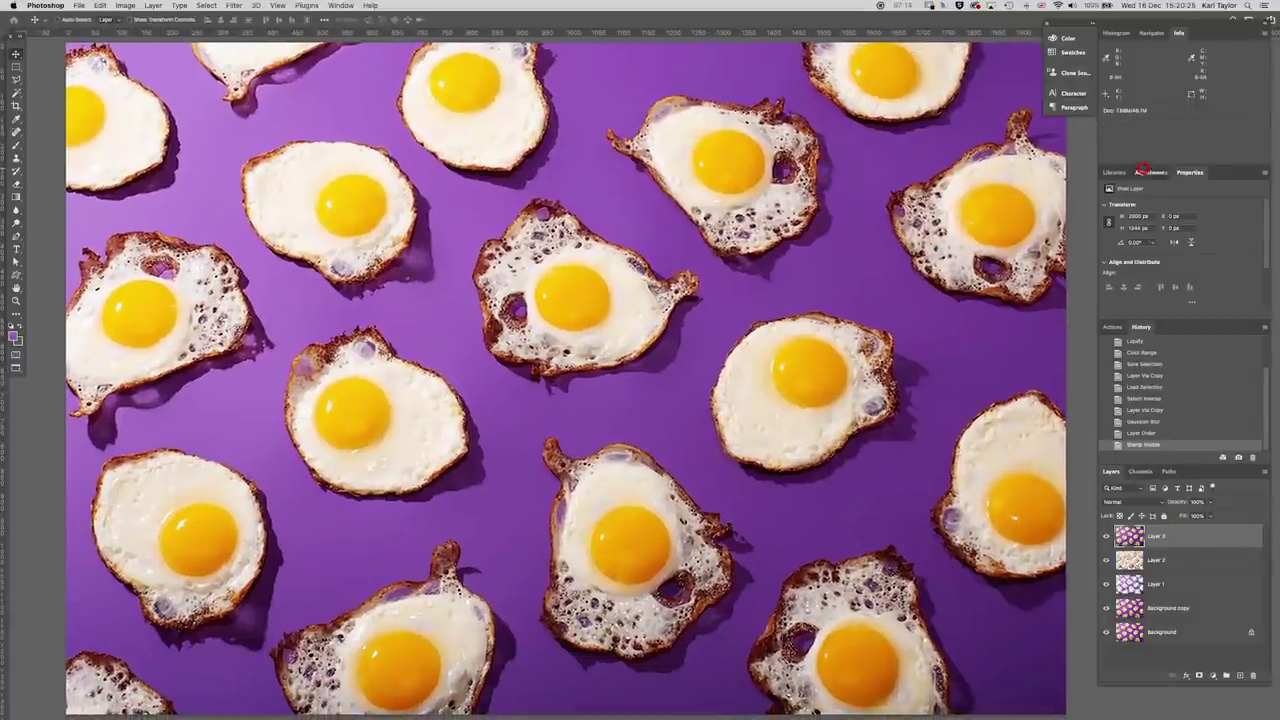
Step: Add a Hue/Saturation adjustment layer targeting Magentas, sampled from the purple backdrop
{"action": "left_click", "coordinate": [1142, 170]}
{"action": "left_click", "coordinate": [1122, 212]}
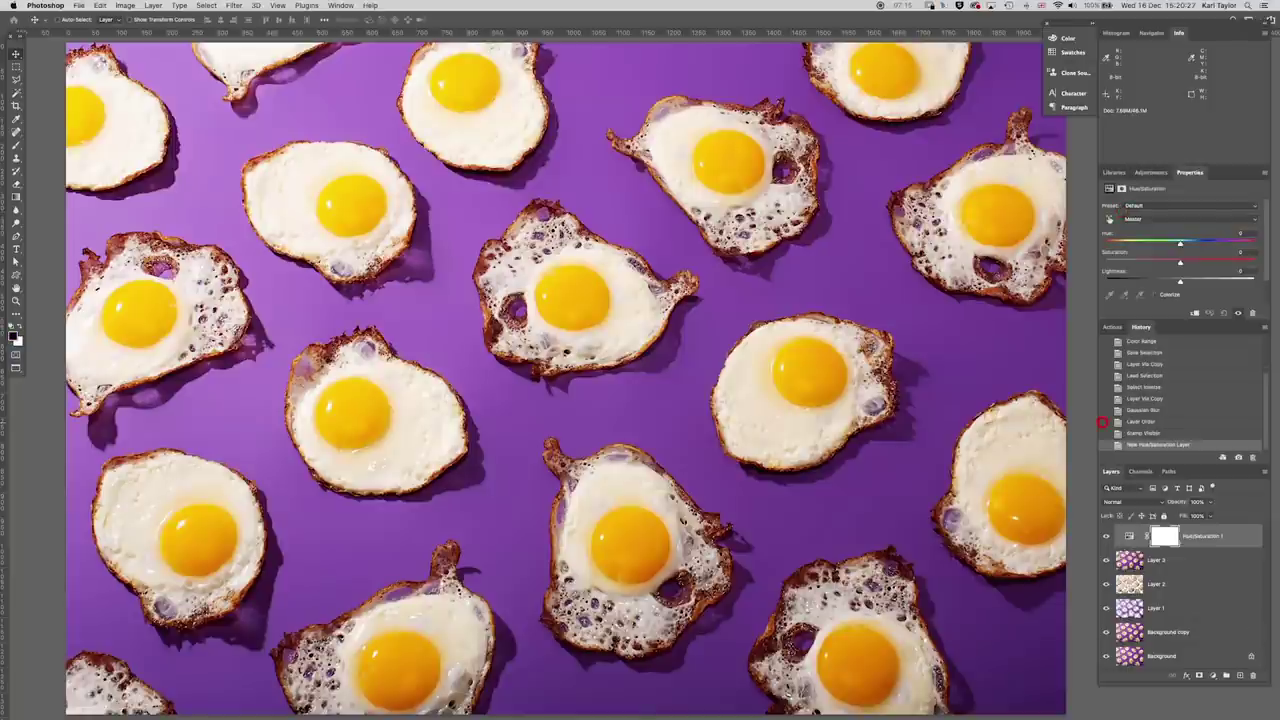
{"action": "left_click", "coordinate": [1109, 218]}
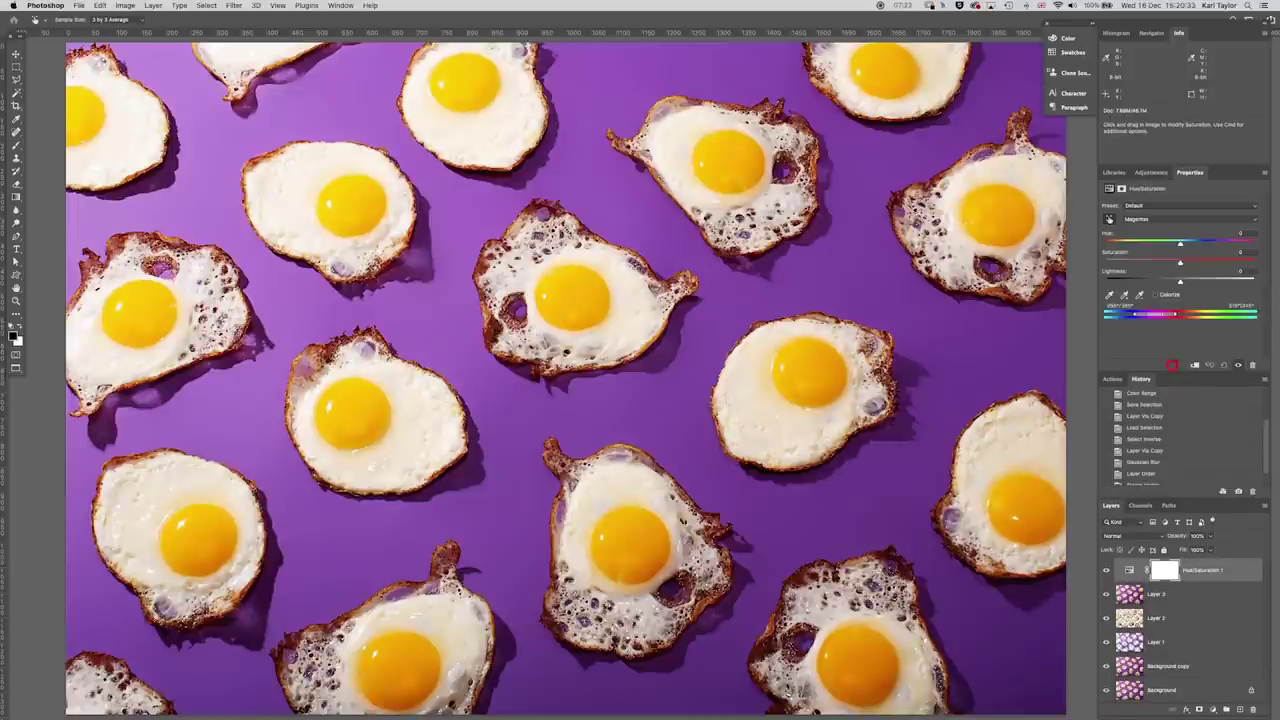
{"action": "left_click", "coordinate": [1124, 294]}
{"action": "left_click", "coordinate": [652, 66]}
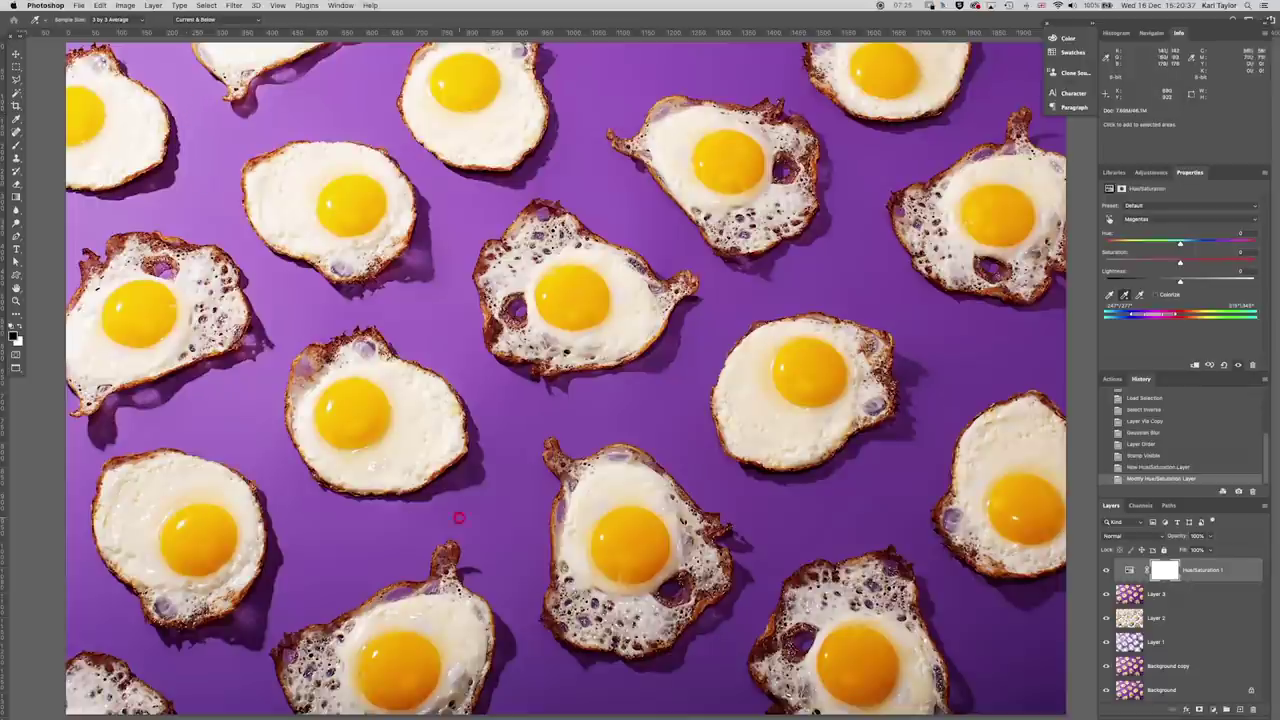
{"action": "scroll", "coordinate": [570, 714], "scroll_direction": "down", "scroll_amount": 1}
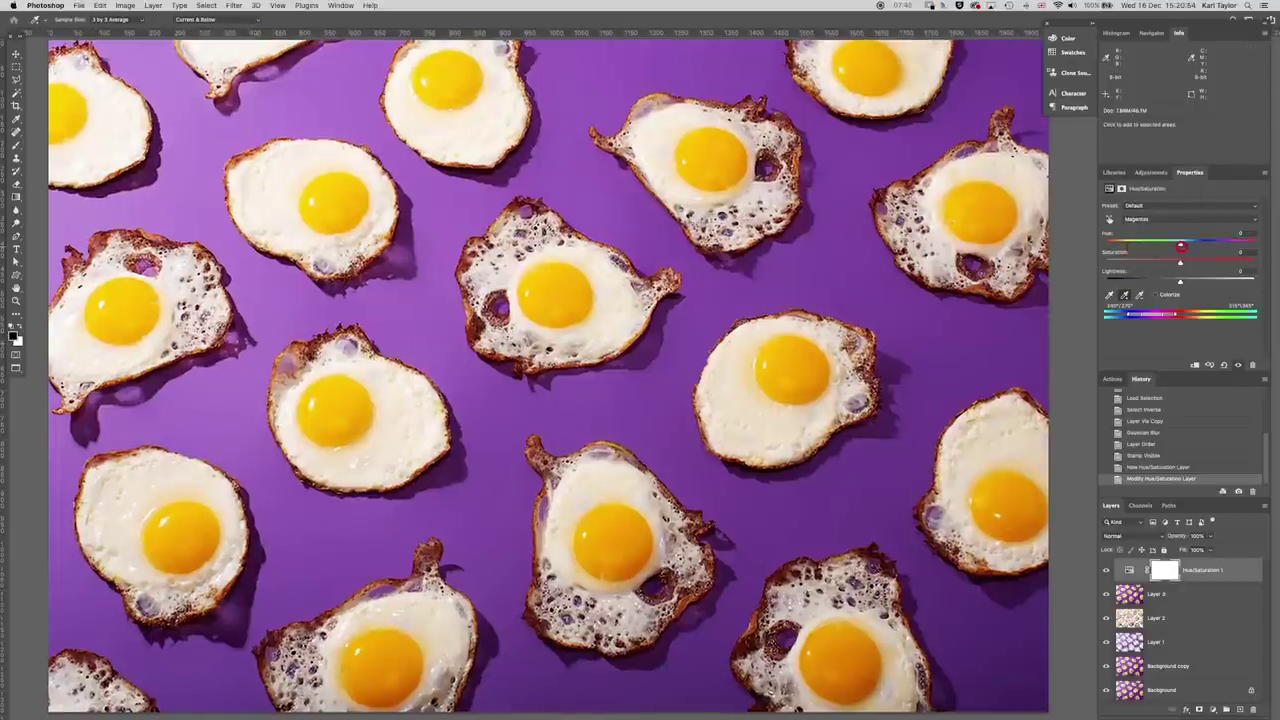
Step: Shift the Hue to -33 to push the purple backdrop toward blue
{"action": "left_click", "coordinate": [1181, 245]}
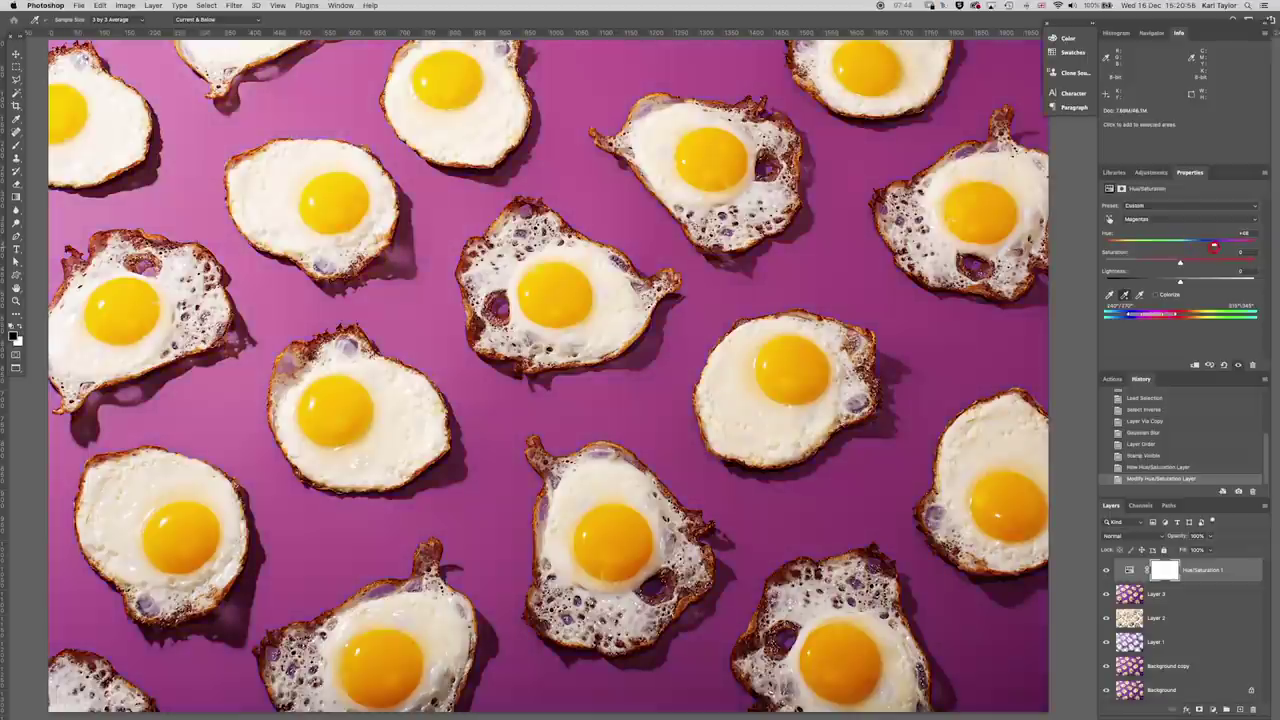
{"action": "left_click_drag", "start_coordinate": [1214, 245], "coordinate": [1180, 249]}
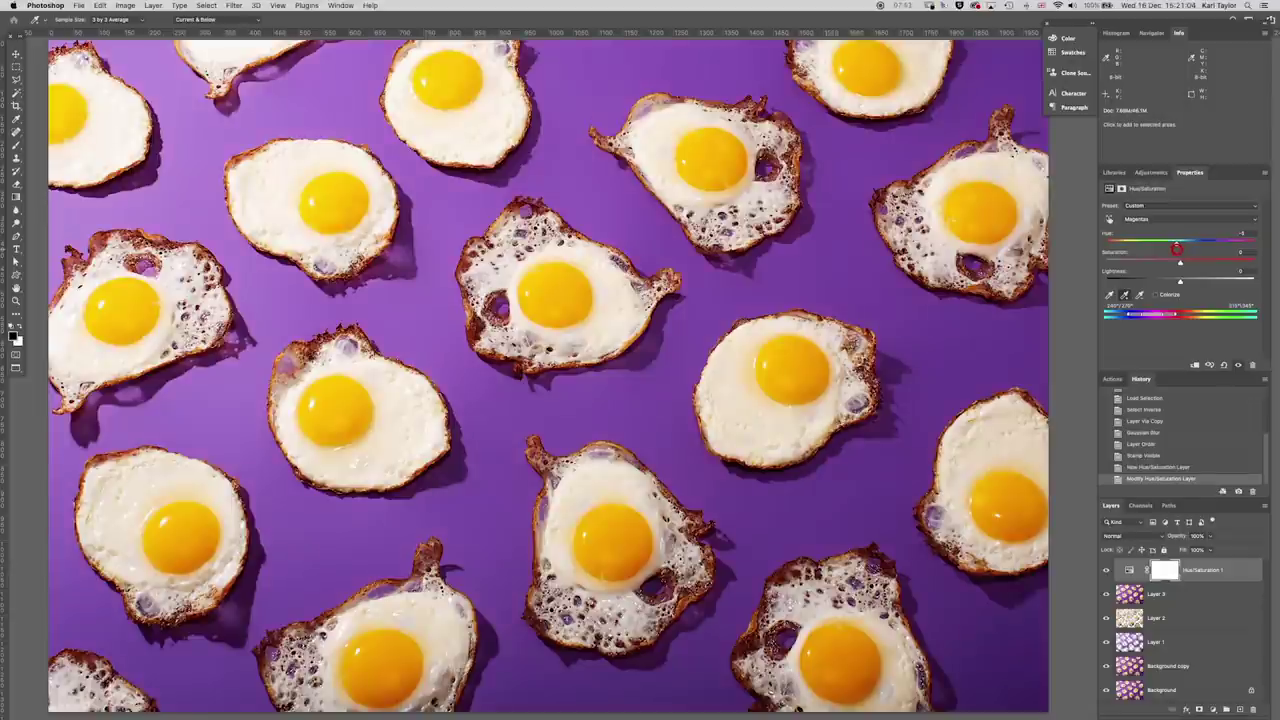
{"action": "left_click_drag", "start_coordinate": [1176, 249], "coordinate": [1172, 248]}
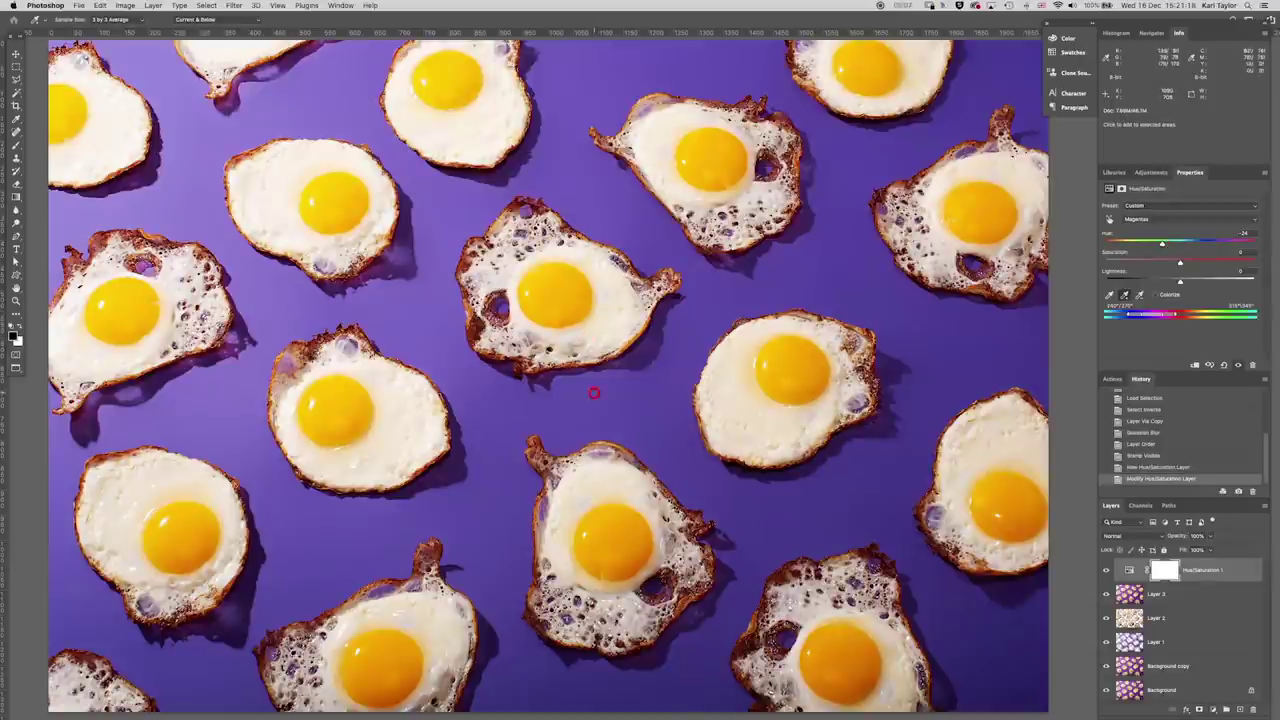
{"action": "key", "text": "space"}
{"action": "left_click_drag", "start_coordinate": [618, 472], "coordinate": [505, 385]}
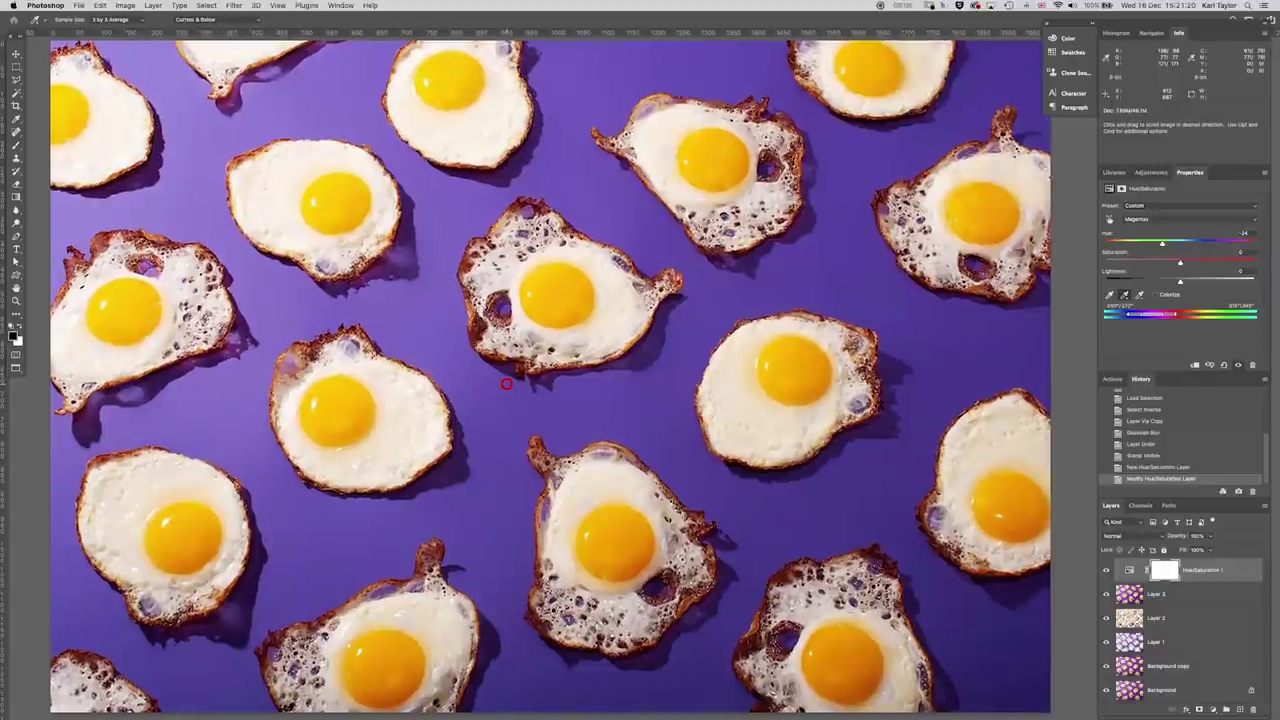
{"action": "left_click", "coordinate": [590, 385], "text": "alt+super"}
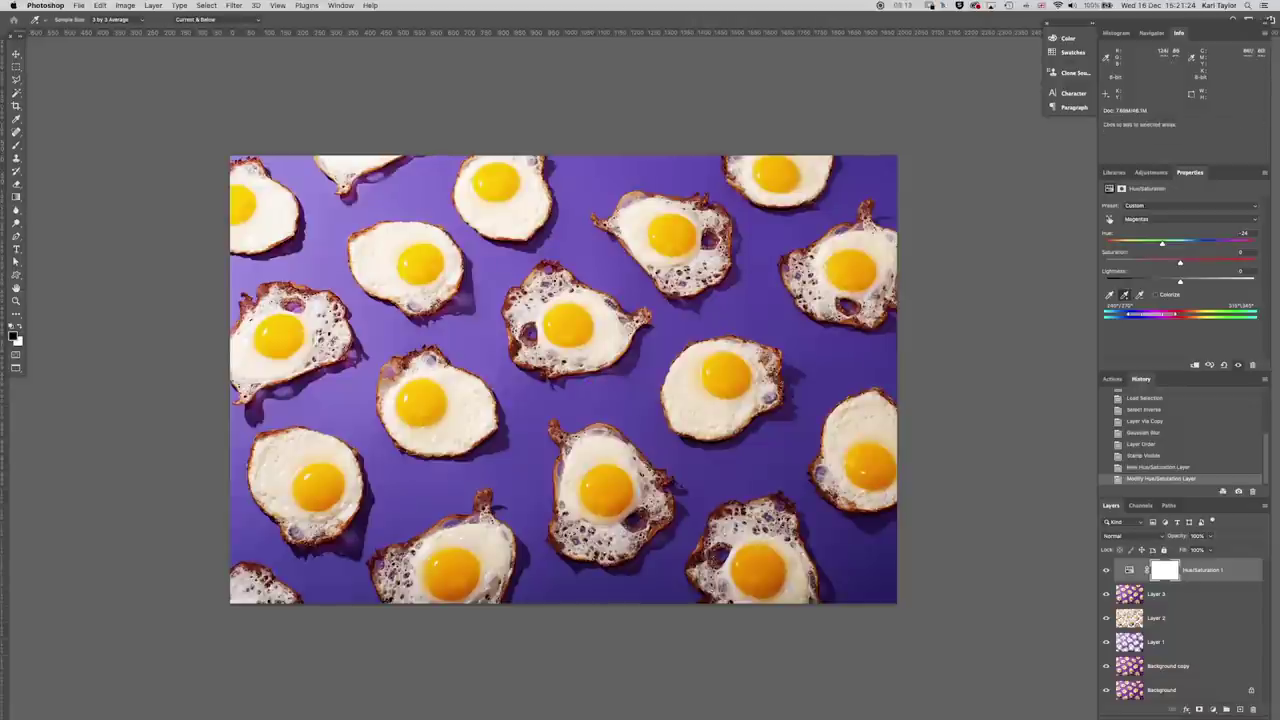
{"action": "mouse_move", "coordinate": [1162, 243]}
{"action": "left_mouse_down"}
{"action": "mouse_move", "coordinate": [1162, 261]}
{"action": "mouse_move", "coordinate": [1200, 261]}
{"action": "mouse_move", "coordinate": [1172, 260]}
{"action": "left_mouse_up"}
{"action": "left_click", "coordinate": [1180, 261]}
Step: Set the Hue/Saturation Lightness to +2
{"action": "left_click", "coordinate": [1180, 290]}
{"action": "left_click_drag", "start_coordinate": [1180, 282], "coordinate": [1187, 282]}
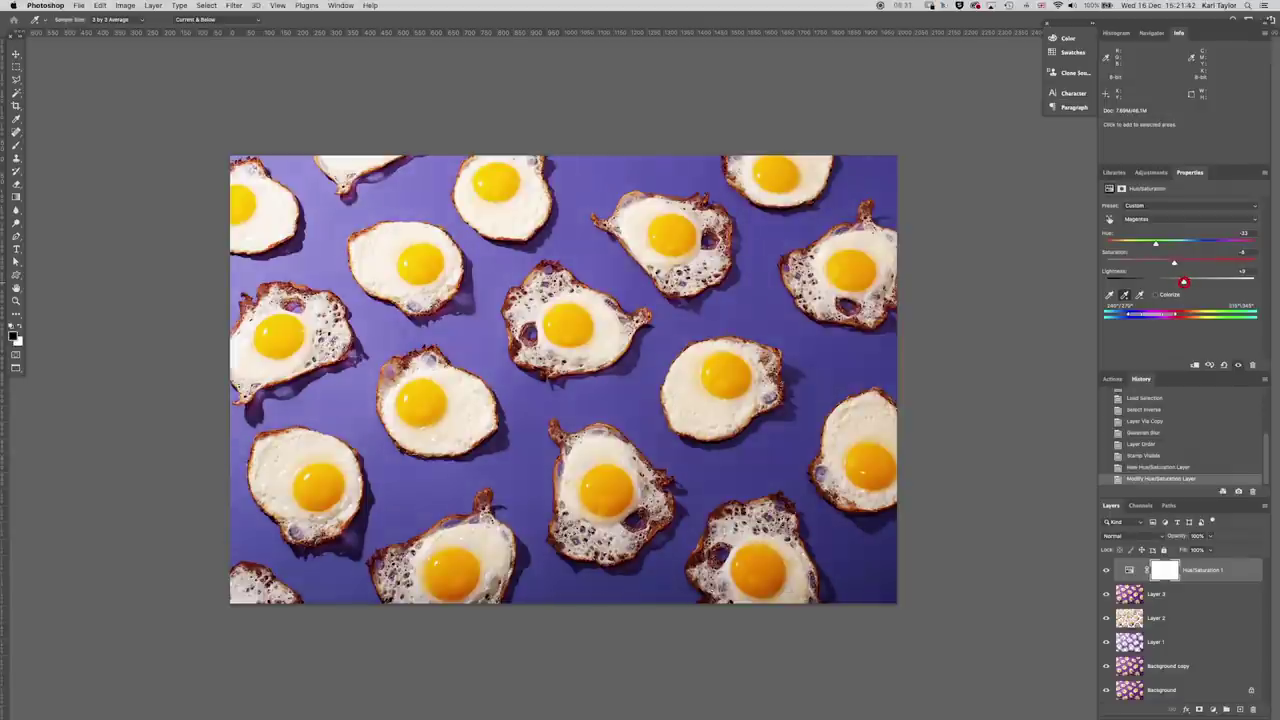
{"action": "left_click_drag", "start_coordinate": [1181, 282], "coordinate": [1180, 282]}
{"action": "left_click", "coordinate": [1105, 572]}
Step: Merge the colour adjustment into Layer 3 and delete Layer 2 through Background copy
{"action": "left_click", "coordinate": [1104, 569]}
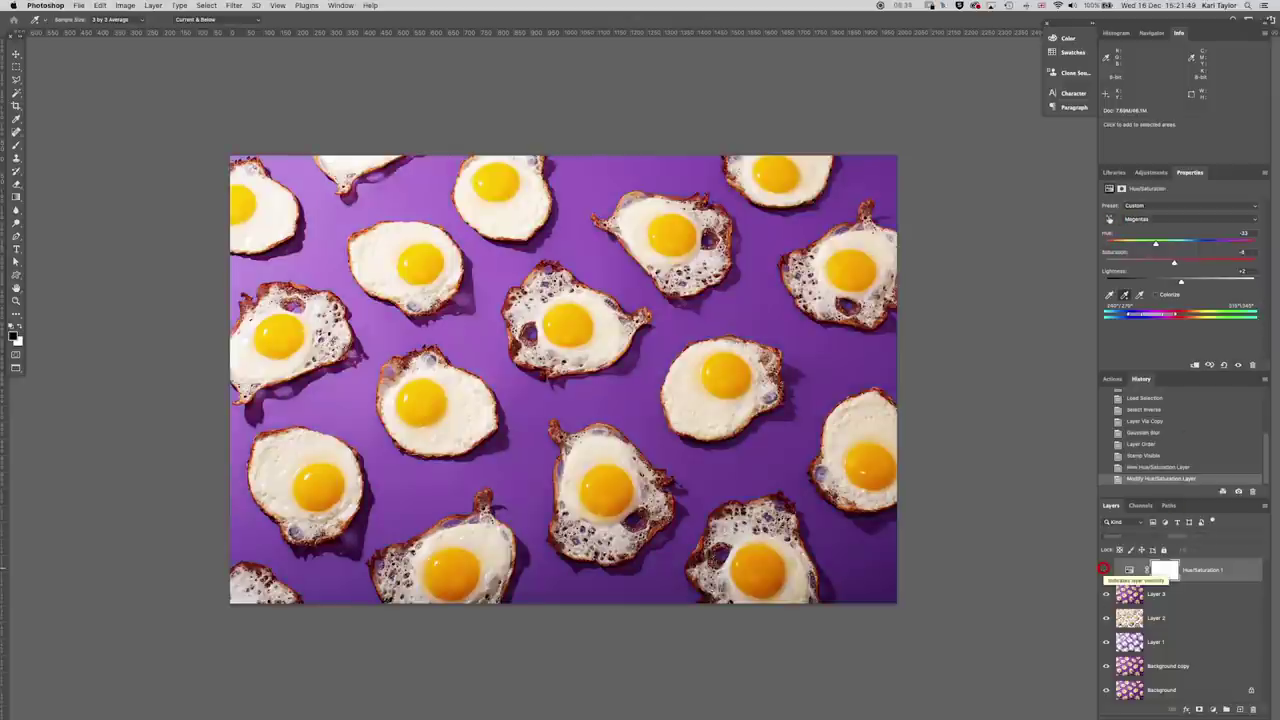
{"action": "left_click", "coordinate": [1104, 569]}
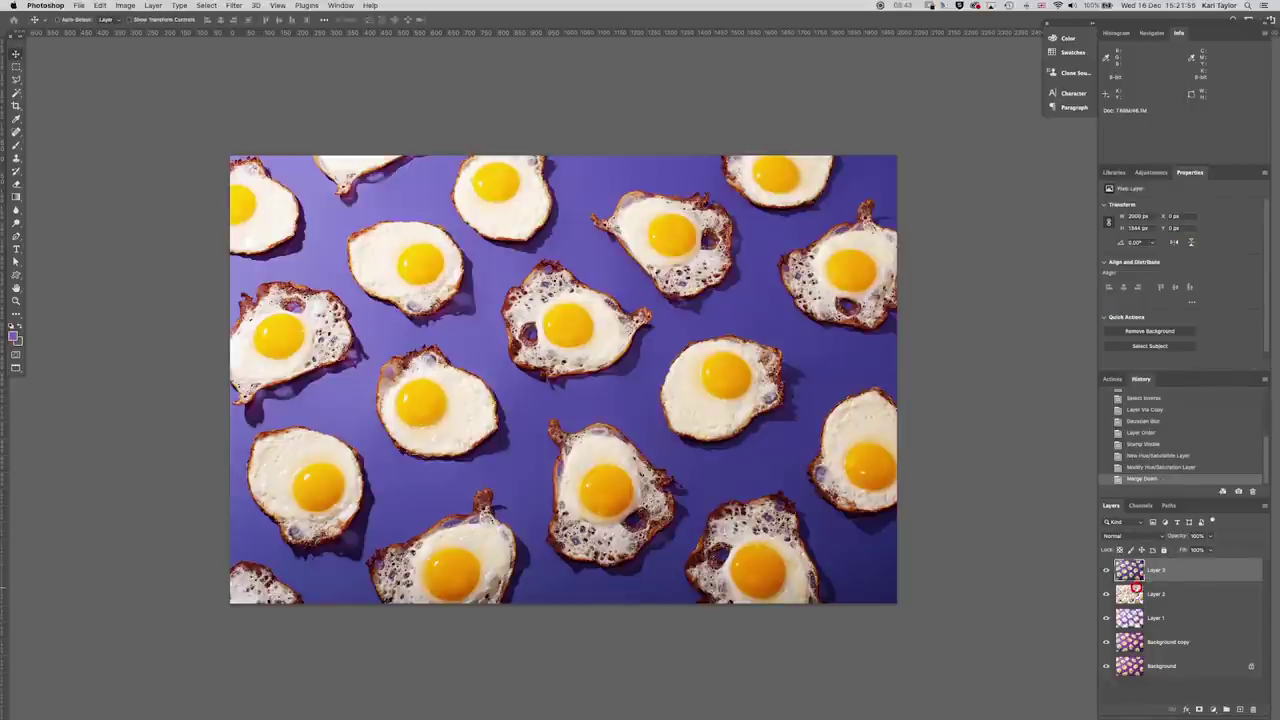
{"action": "key", "text": "super+e"}
{"action": "left_click", "coordinate": [1161, 641], "text": "shift"}
{"action": "key", "text": "Delete"}
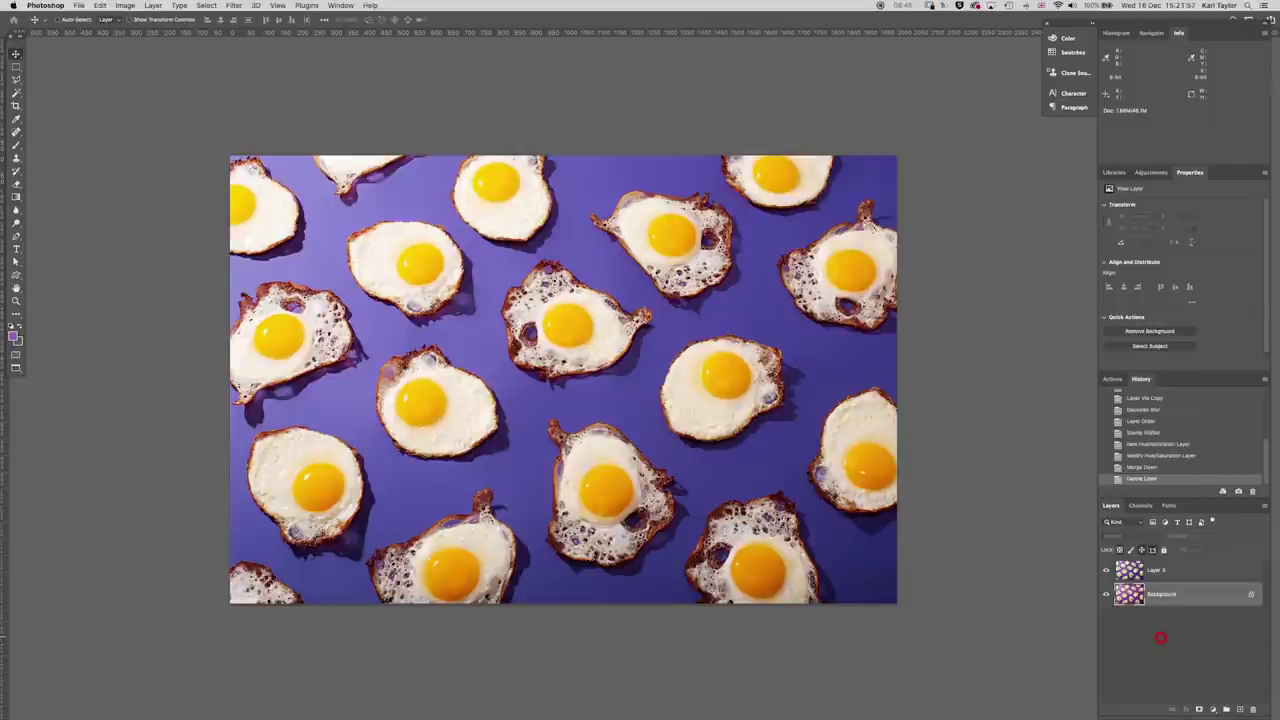
Step: Compare Layer 3 against the original up close, leaving Layer 3 visible
{"action": "left_click", "coordinate": [1174, 568]}
{"action": "left_click", "coordinate": [1107, 569]}
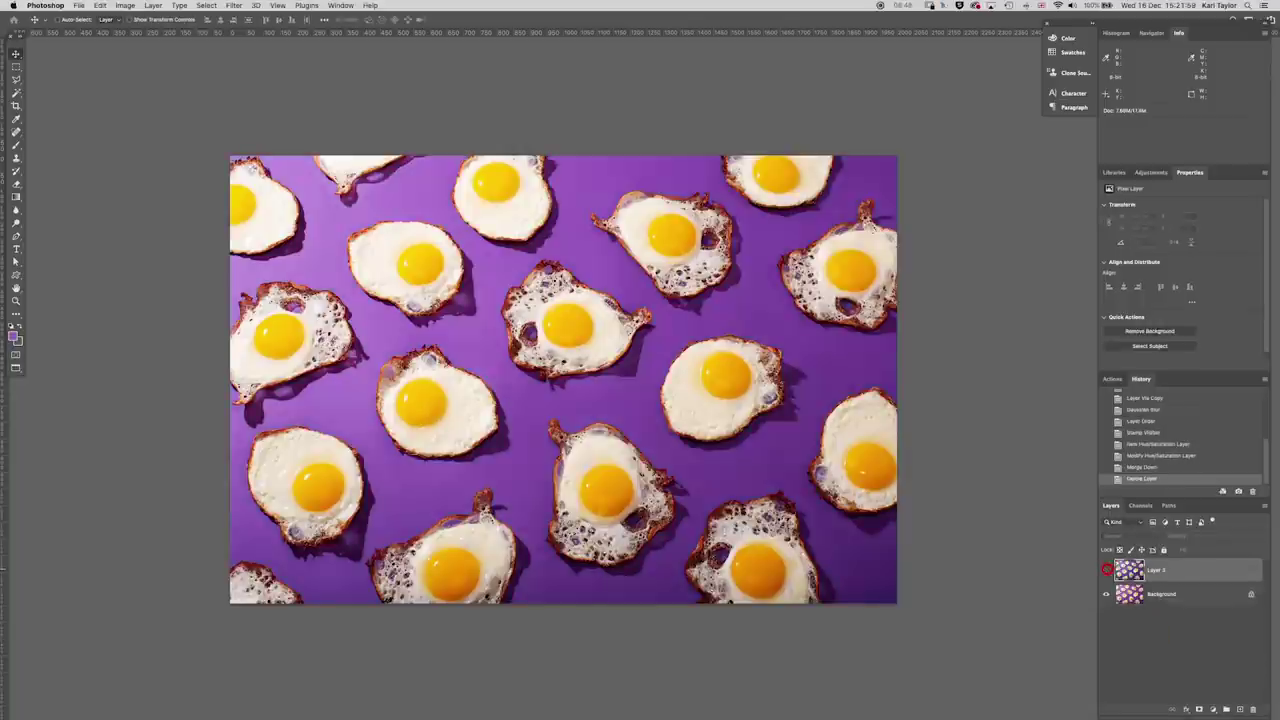
{"action": "key", "text": "z"}
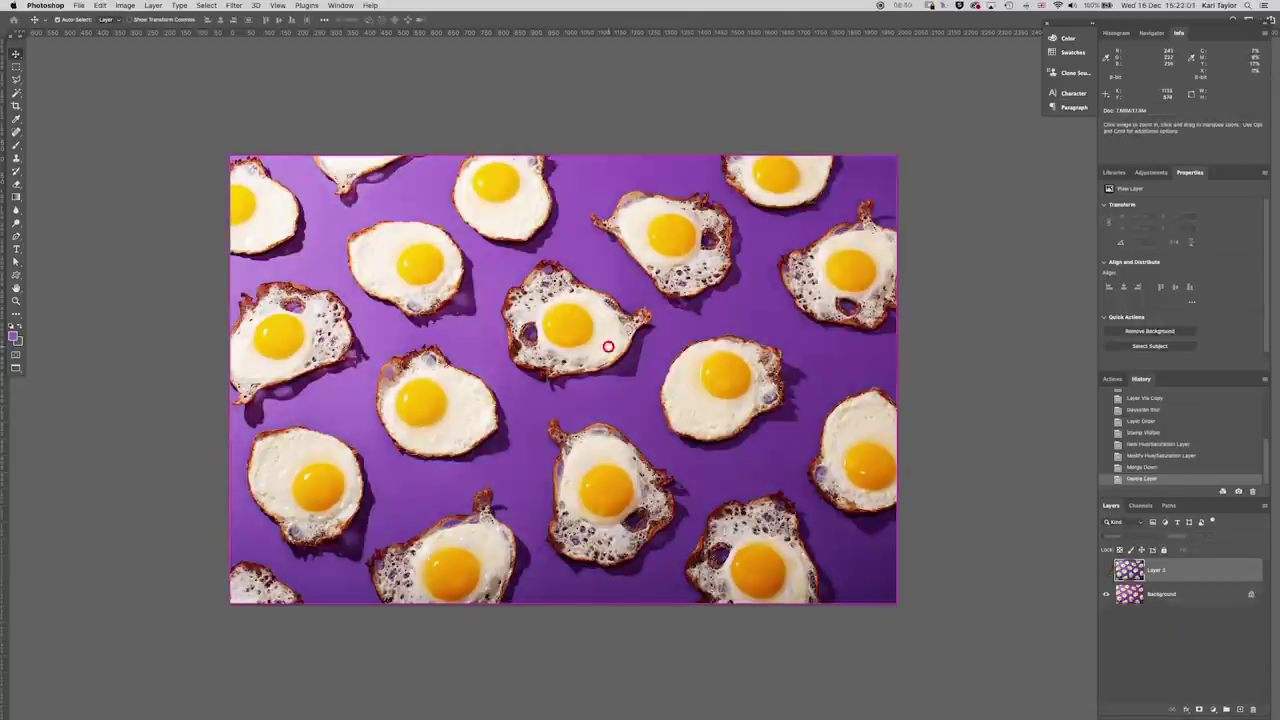
{"action": "left_click_drag", "start_coordinate": [606, 334], "coordinate": [625, 415]}
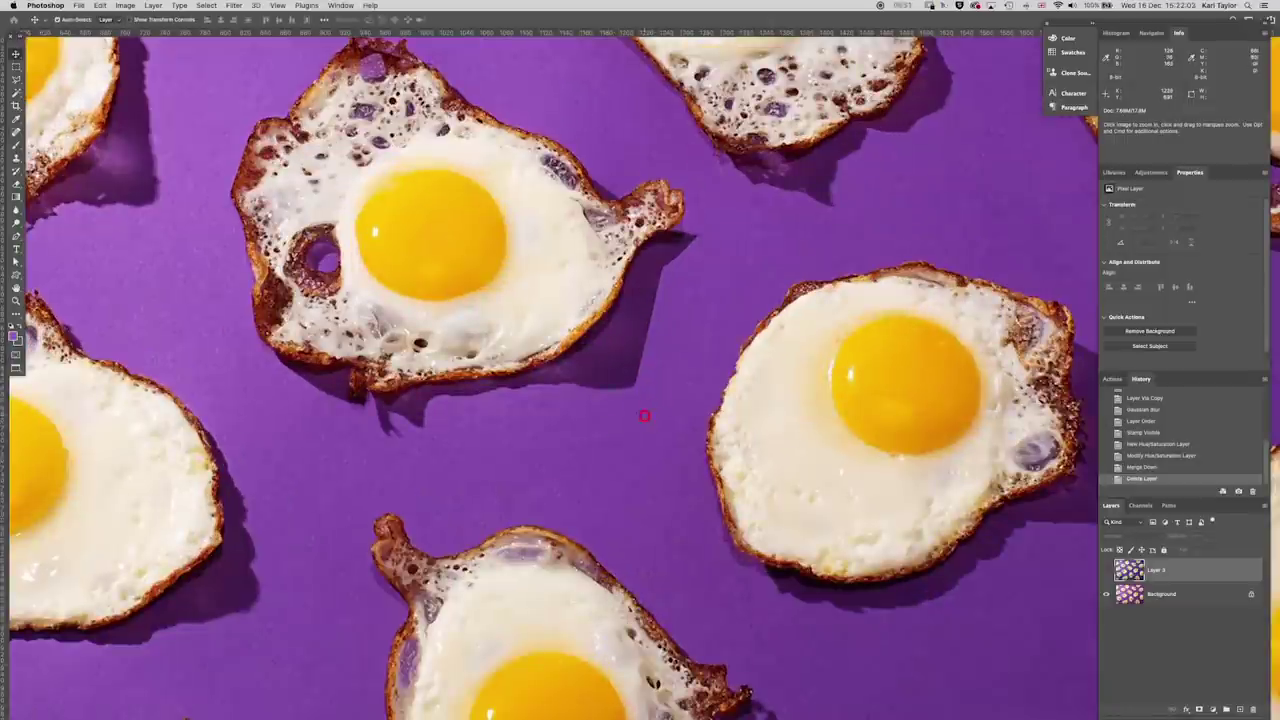
{"action": "key", "text": "super+0"}
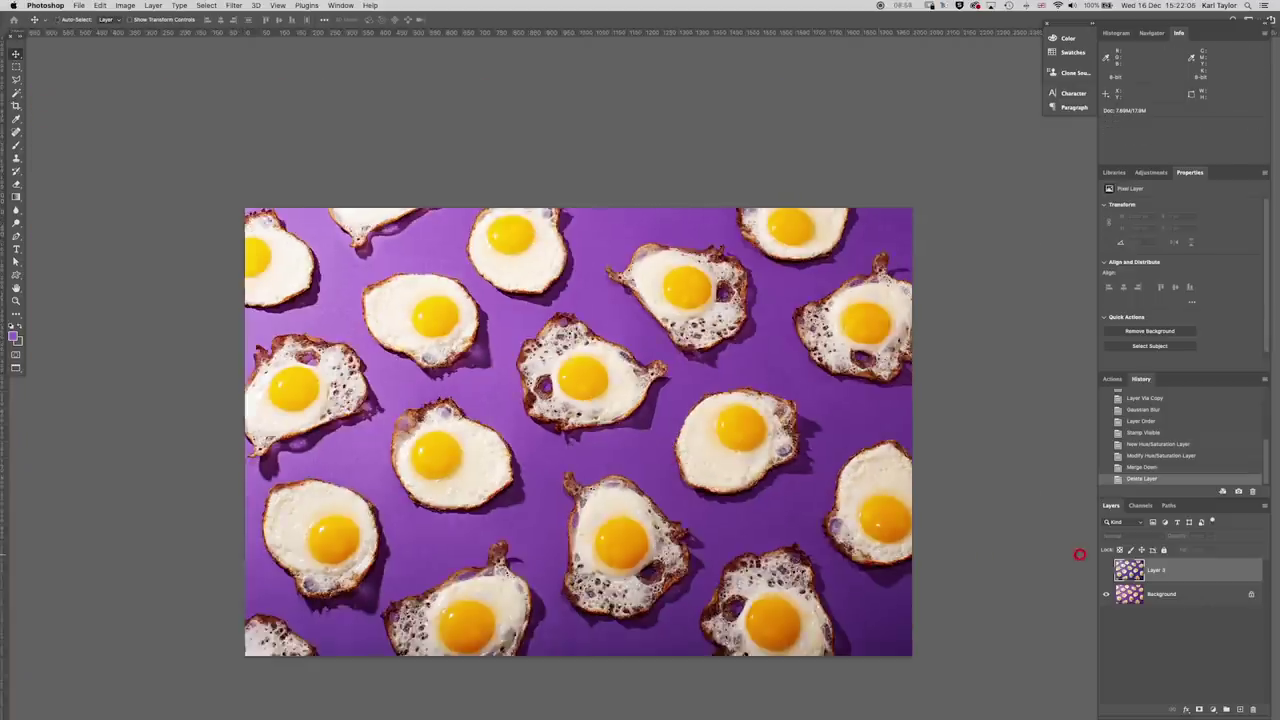
{"action": "left_click_drag", "start_coordinate": [690, 460], "coordinate": [963, 517]}
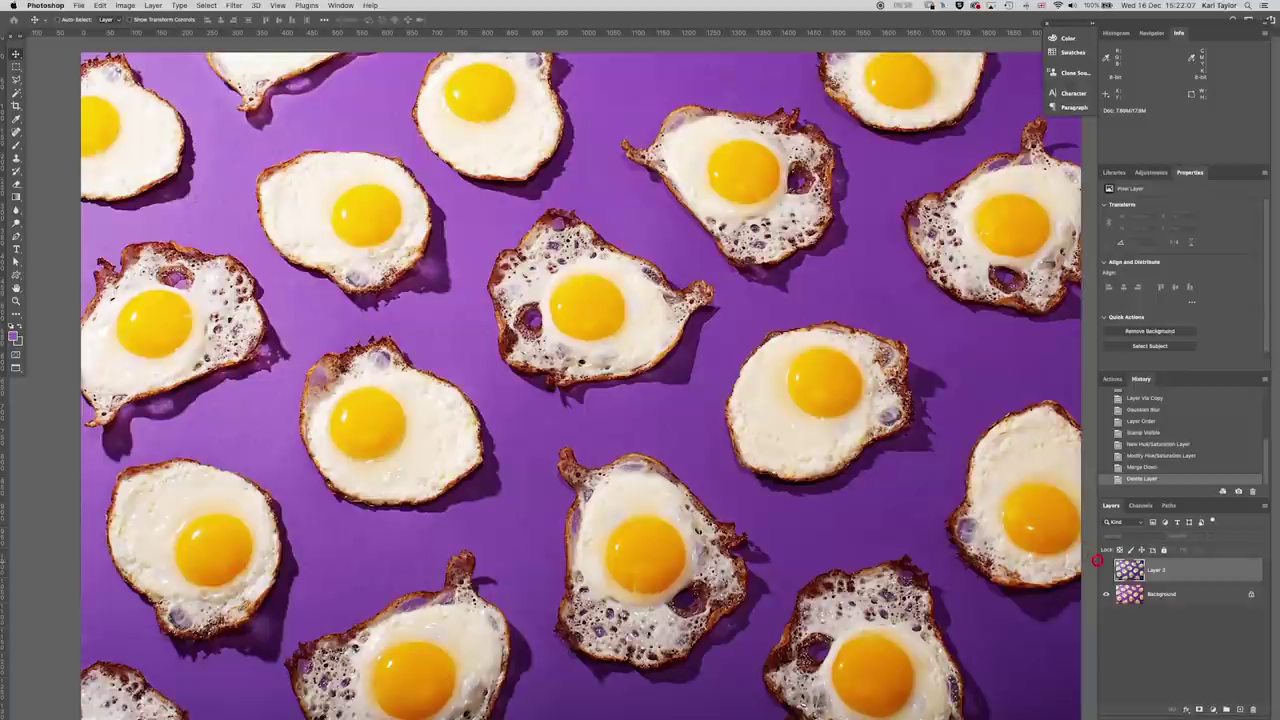
{"action": "left_click", "coordinate": [1106, 569]}
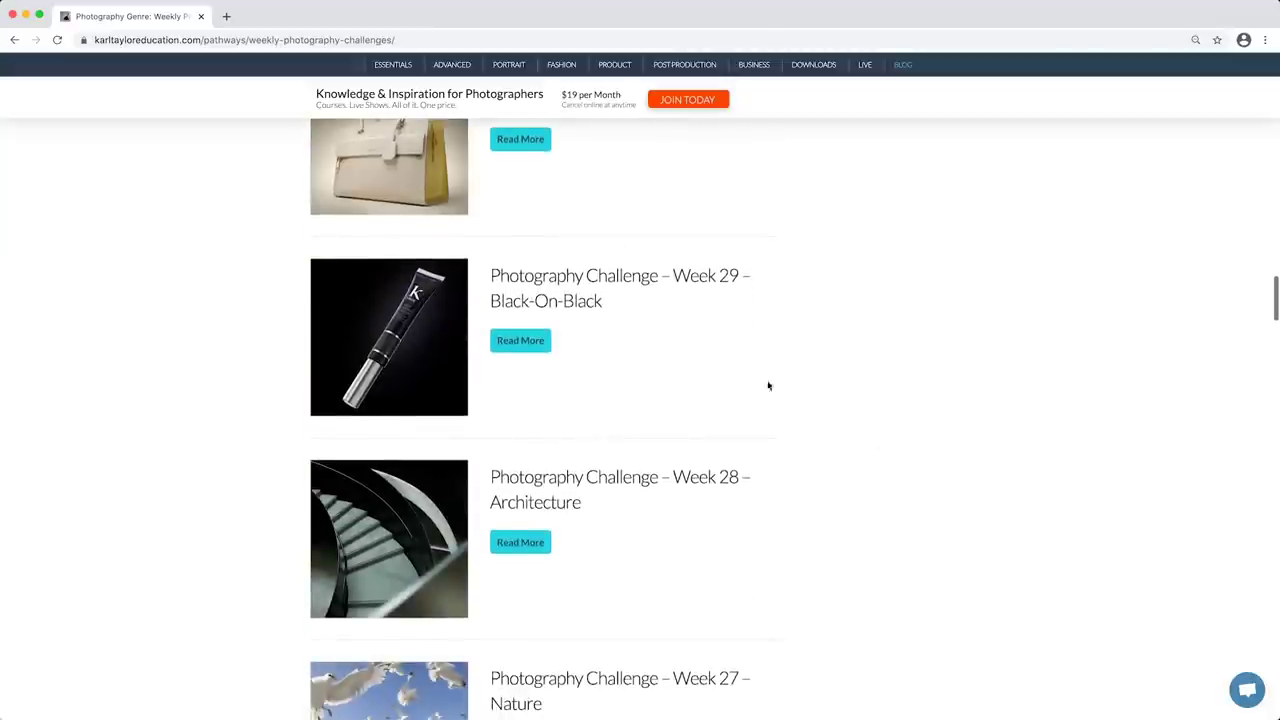
Step: Open the Week 29 Black-On-Black challenge page and scroll down to its KTE Members Gallery
{"action": "left_click", "coordinate": [517, 340]}
{"action": "scroll", "coordinate": [987, 602], "scroll_direction": "down", "scroll_amount": 10}
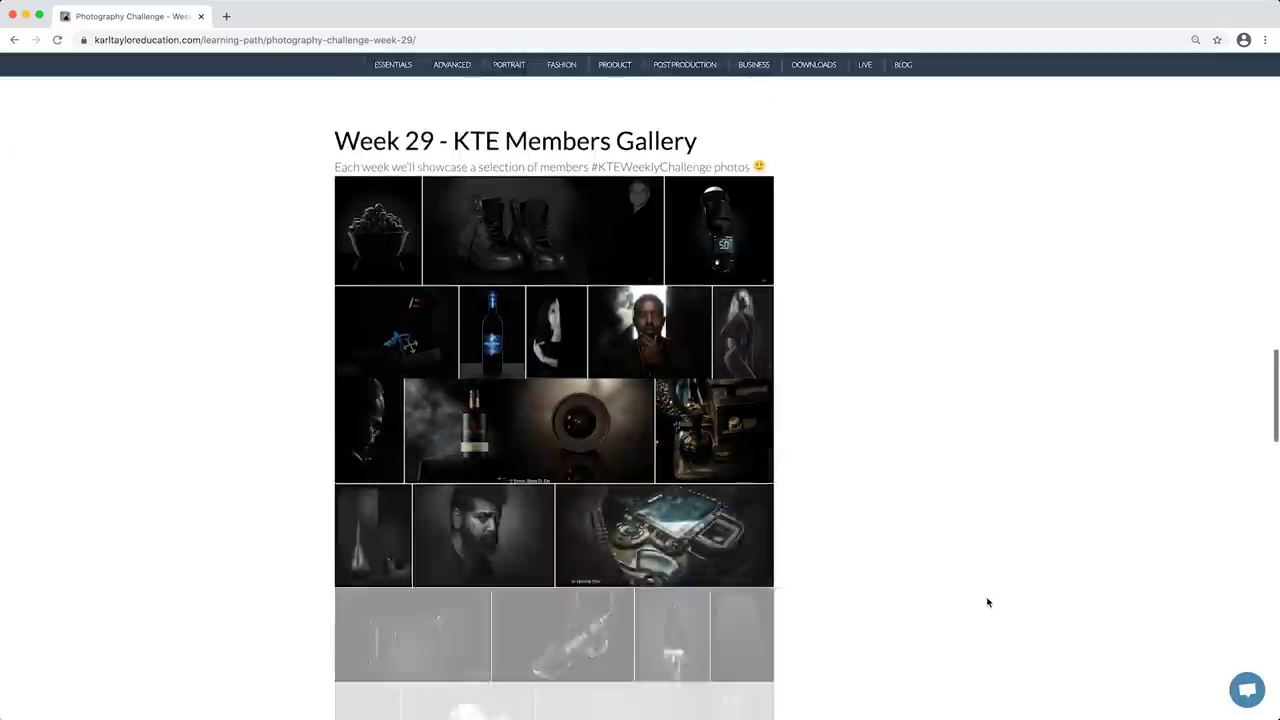
{"action": "scroll", "coordinate": [987, 602], "scroll_direction": "down", "scroll_amount": 5}
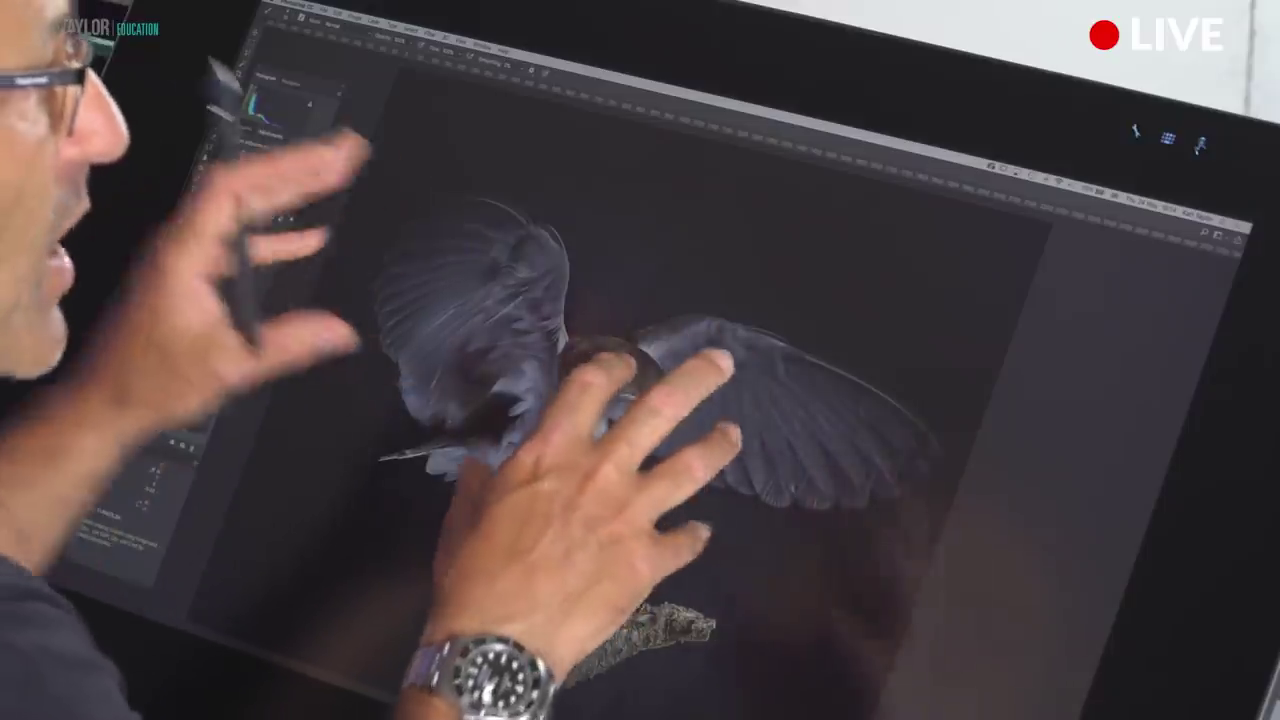